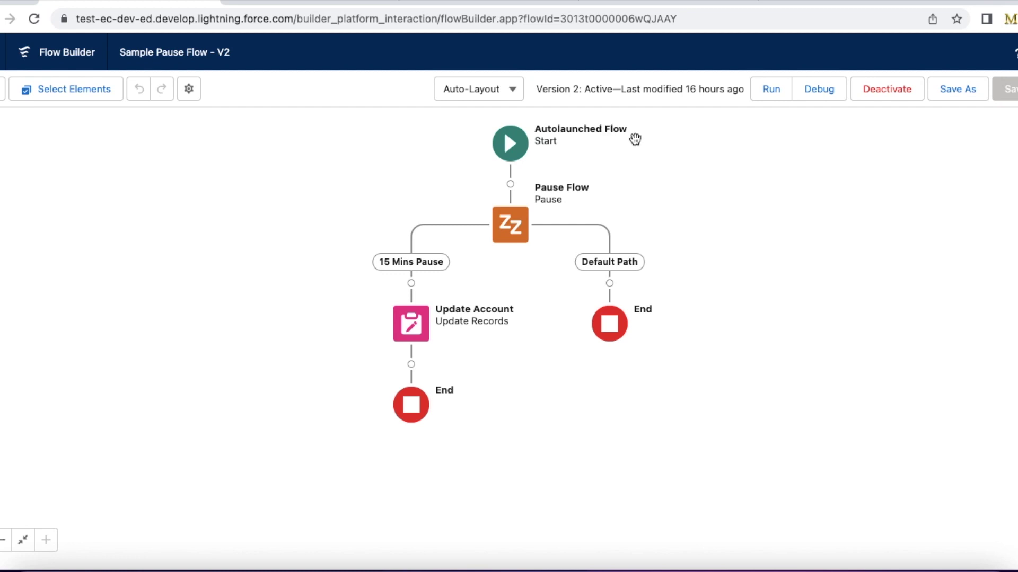
Confirm the 15 Mins Pause resumes at the pauseTime base time, then show the Toolbox resources
click(513, 220)
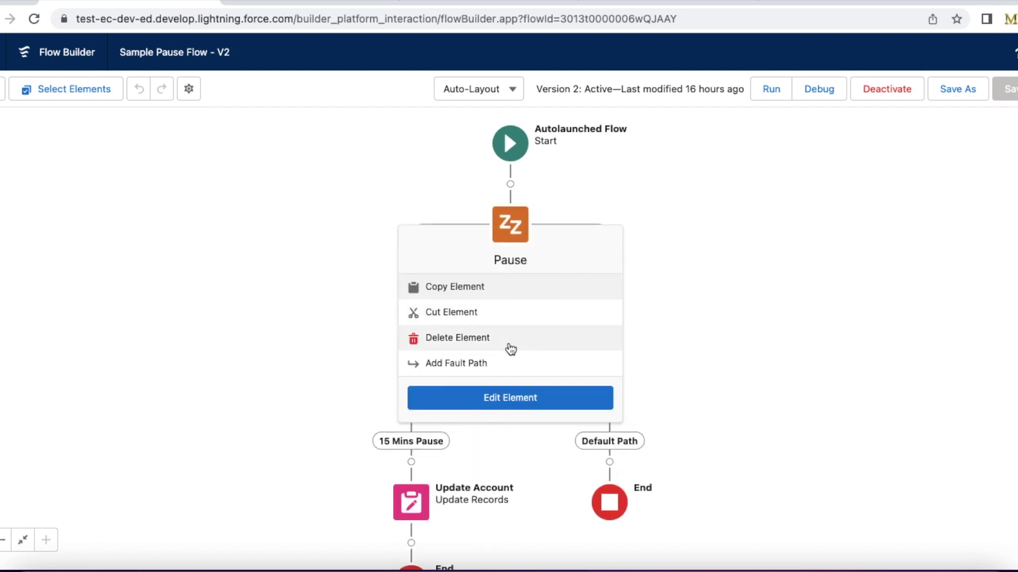
click(518, 398)
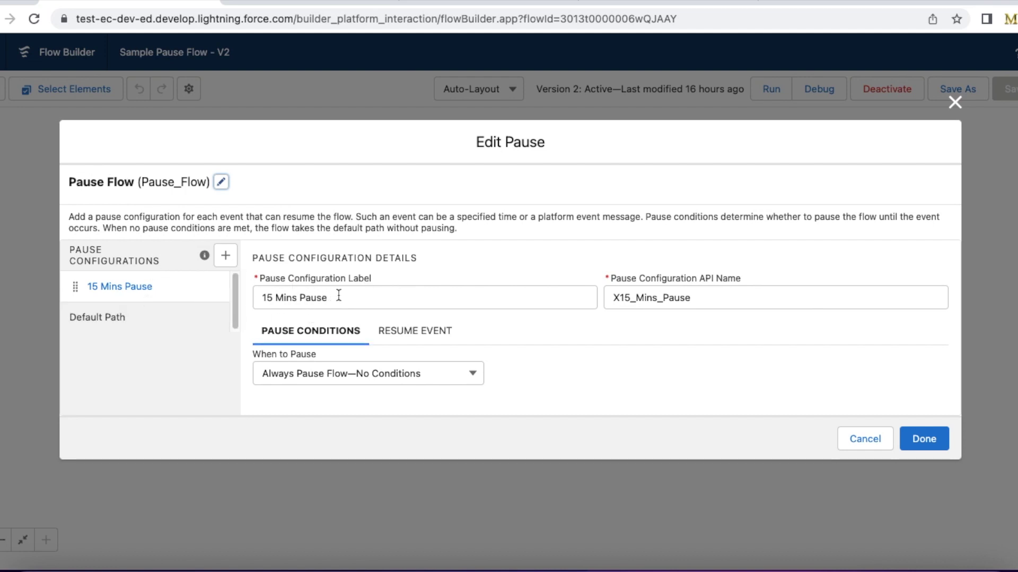
click(417, 343)
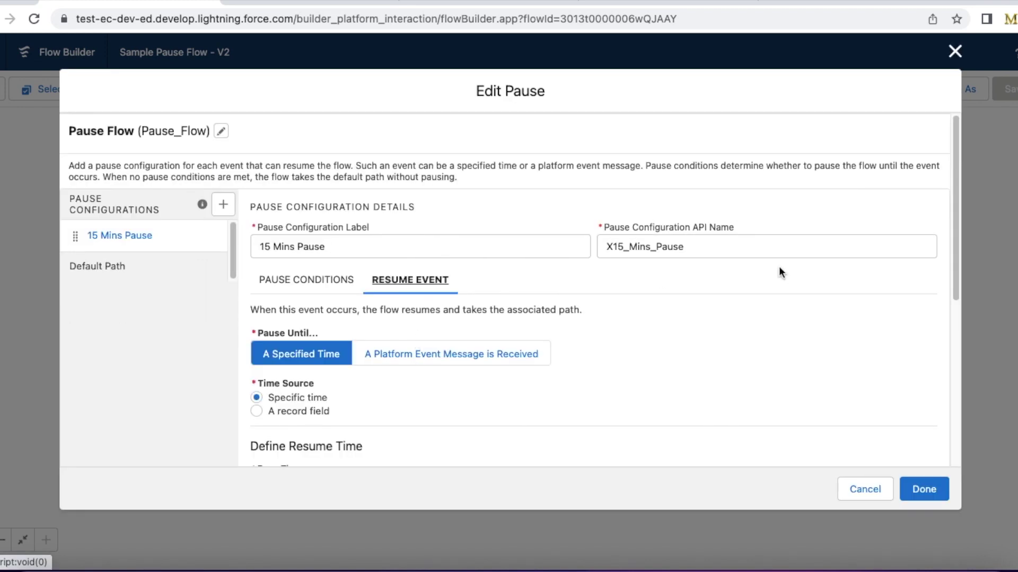
drag(957, 200, 955, 243)
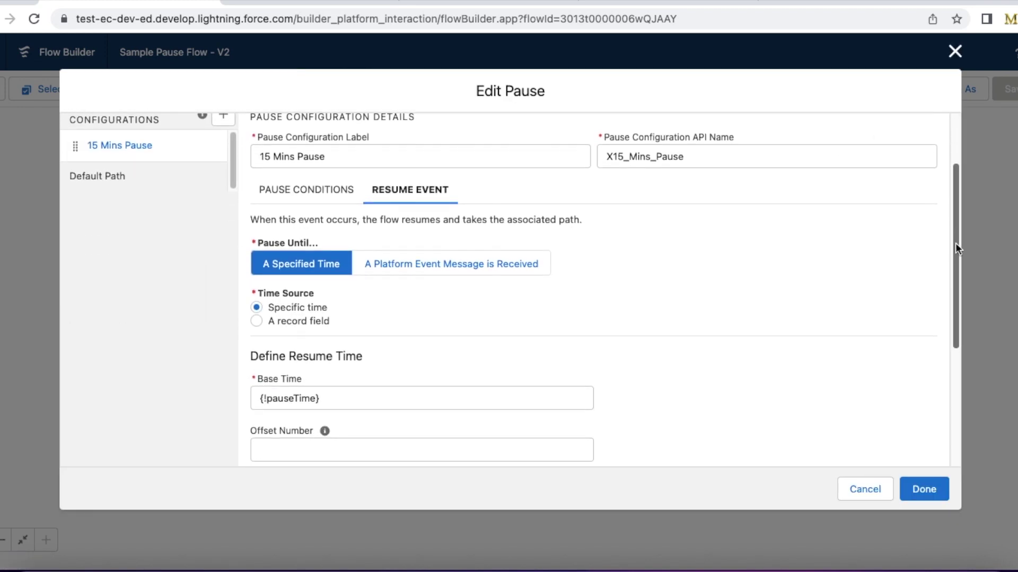
double_click(302, 399)
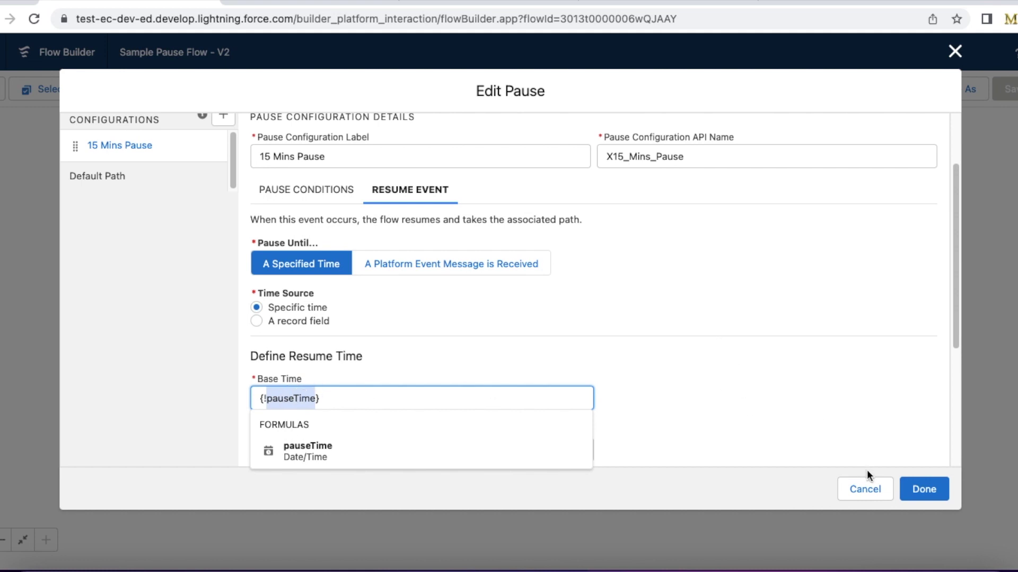
click(865, 488)
click(3, 88)
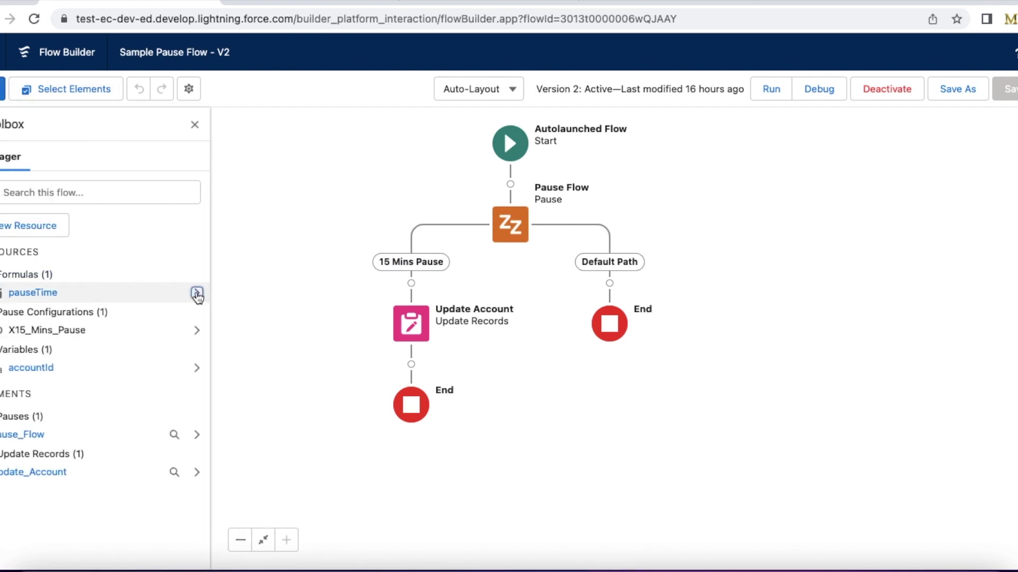
Try deleting the pauseTime formula and dismiss the can't-delete warning
click(196, 293)
click(112, 311)
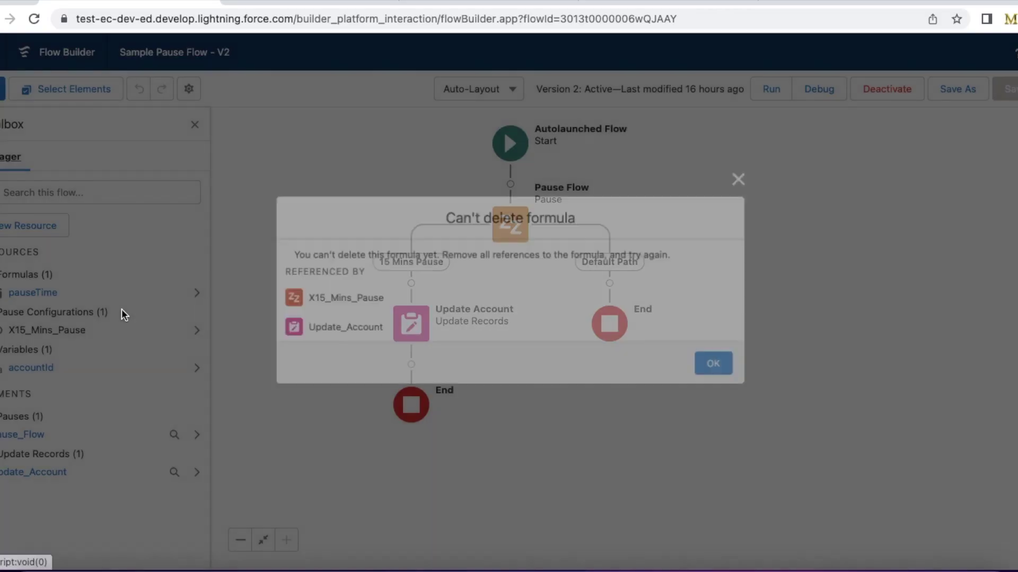
click(745, 176)
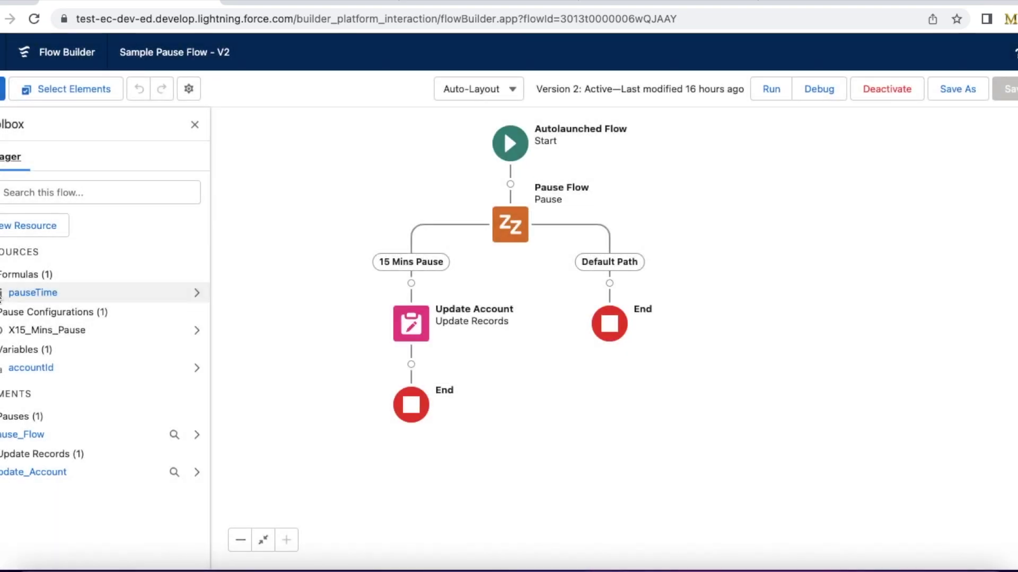
Edit the pauseTime formula to add 15/1440 instead of 2/1440, then start saving
click(196, 293)
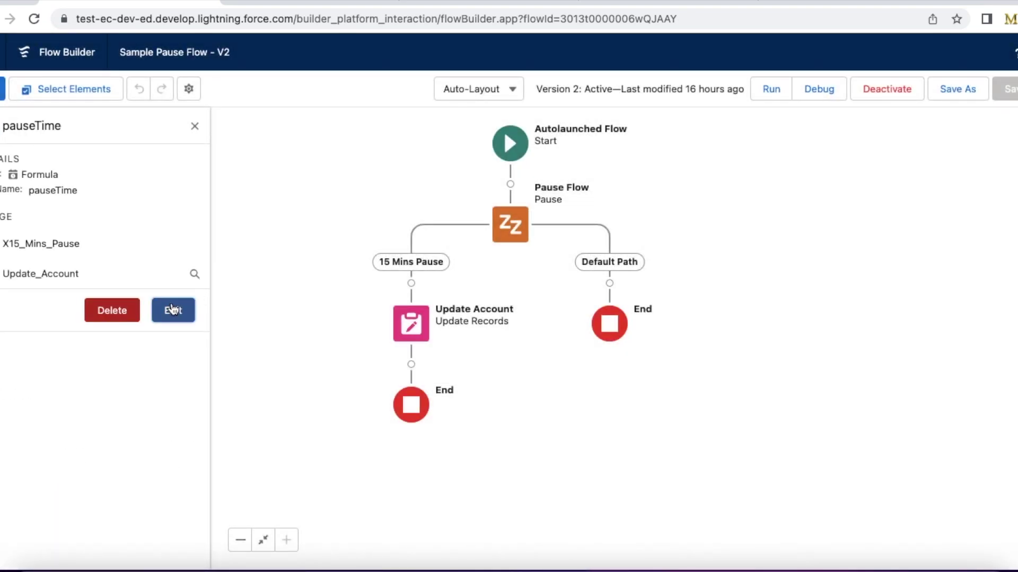
click(172, 305)
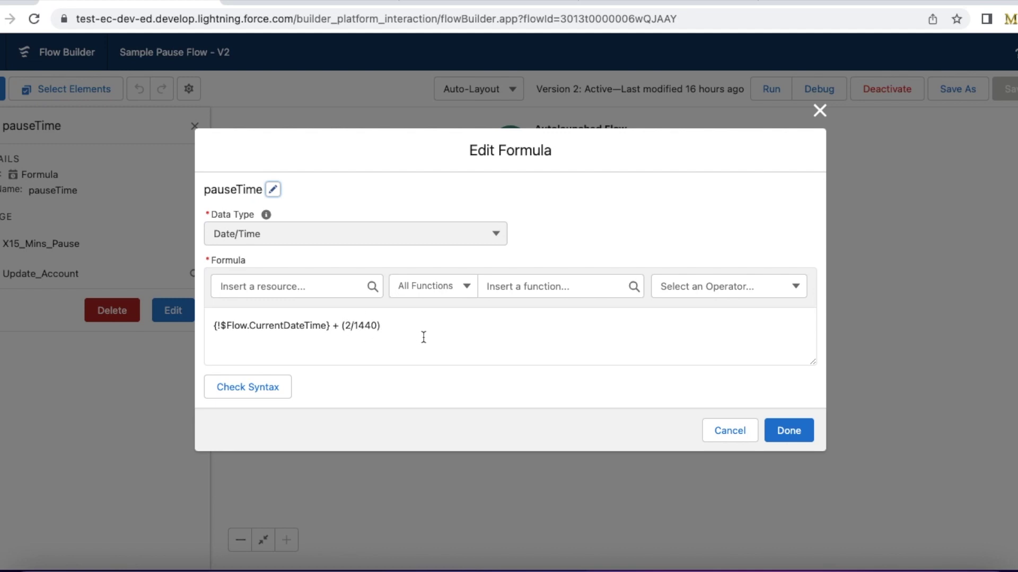
click(351, 325)
key(BackSpace)
text(15)
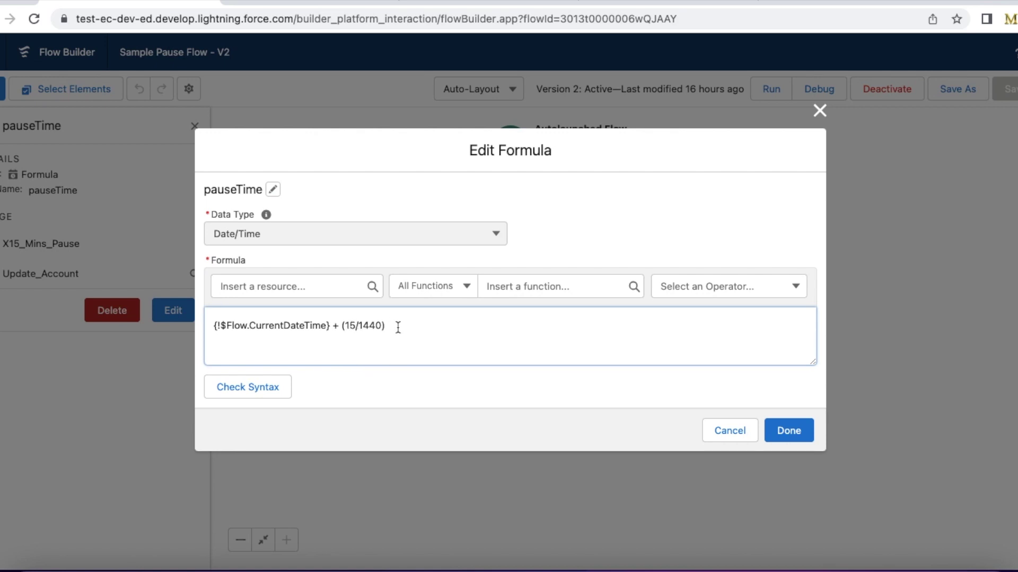
click(800, 432)
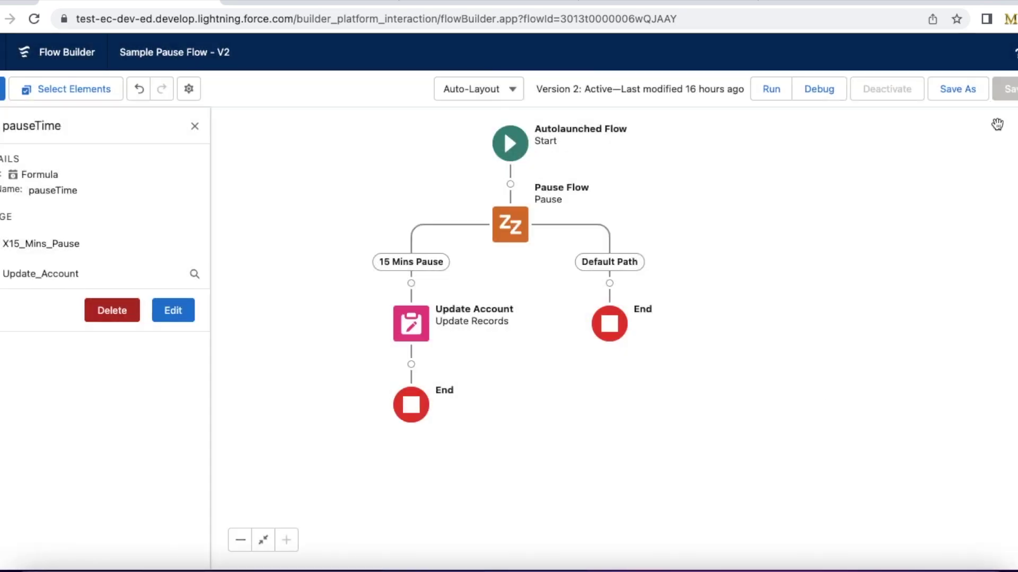
click(958, 89)
Save the flow as new Version 3, activate it, and recheck the pauseTime formula
click(800, 409)
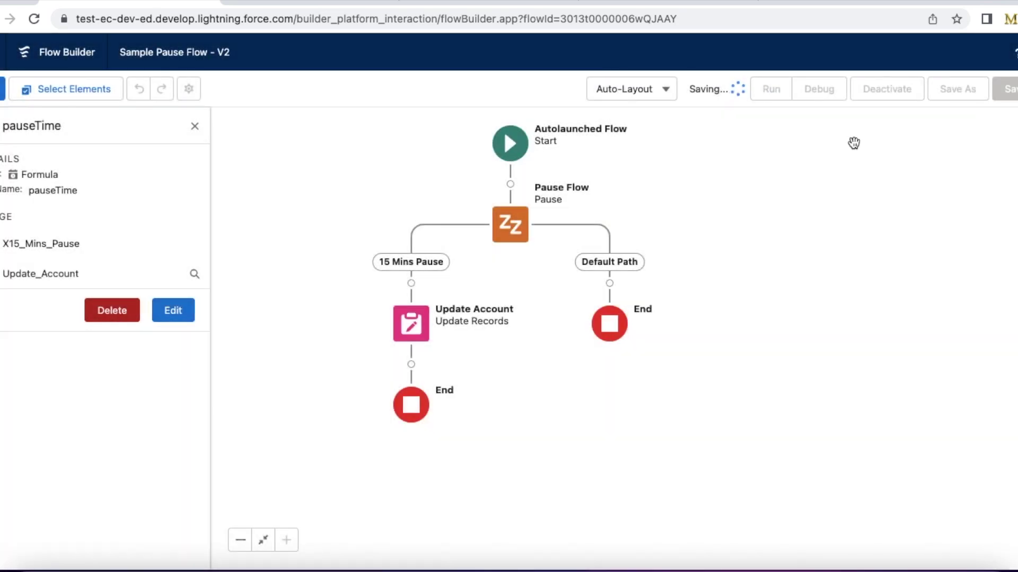
click(901, 91)
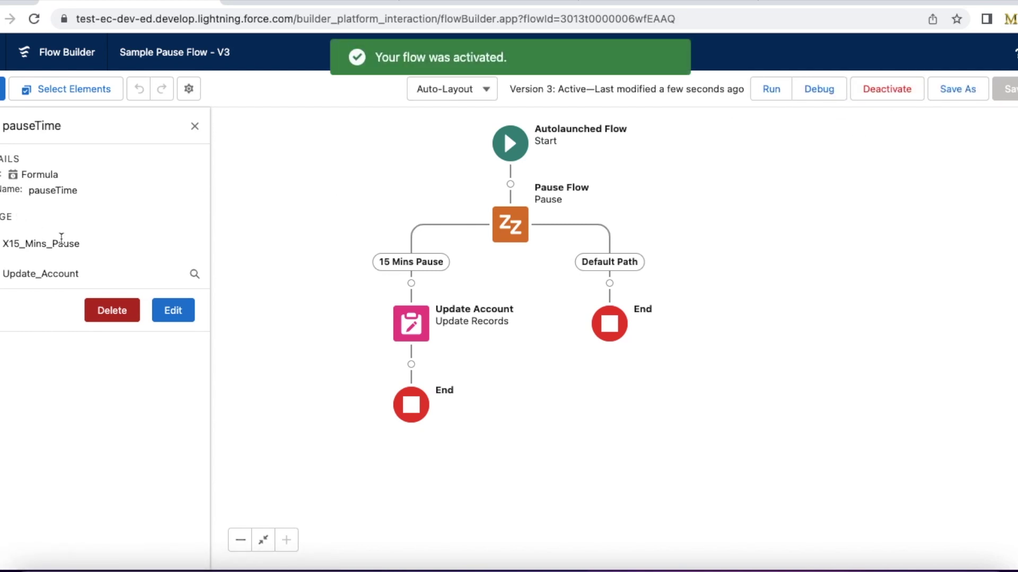
click(171, 310)
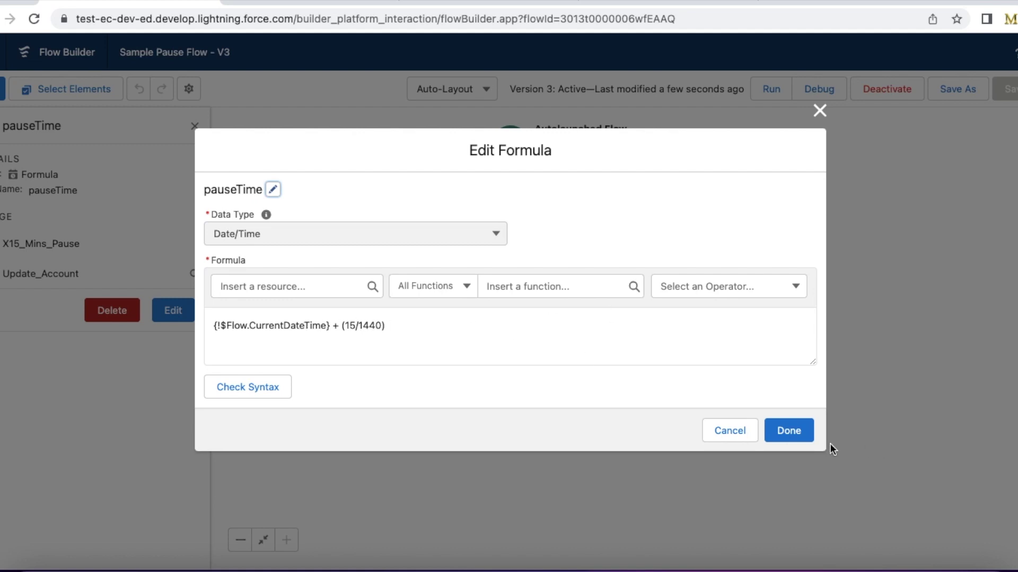
click(731, 434)
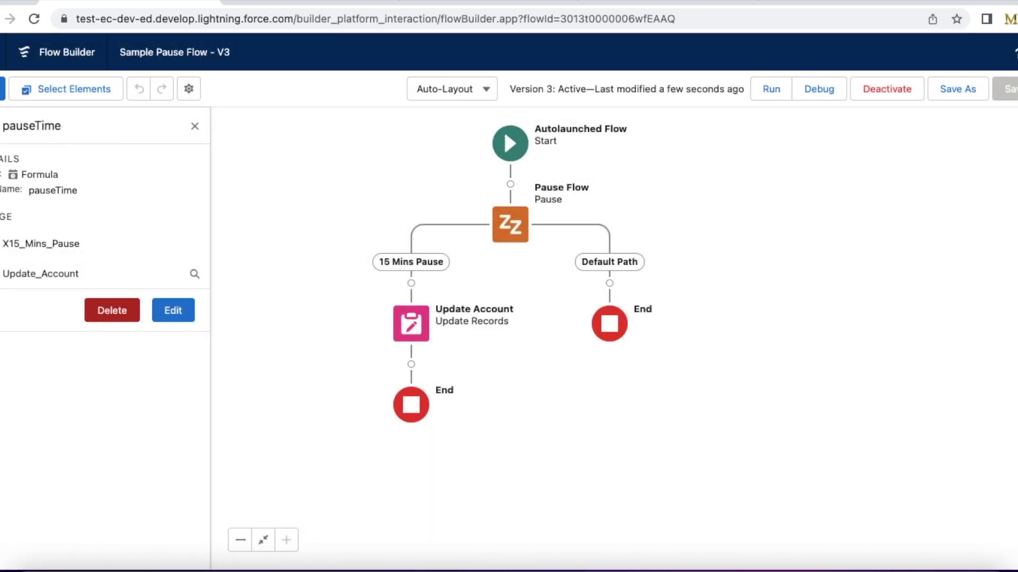
click(1, 126)
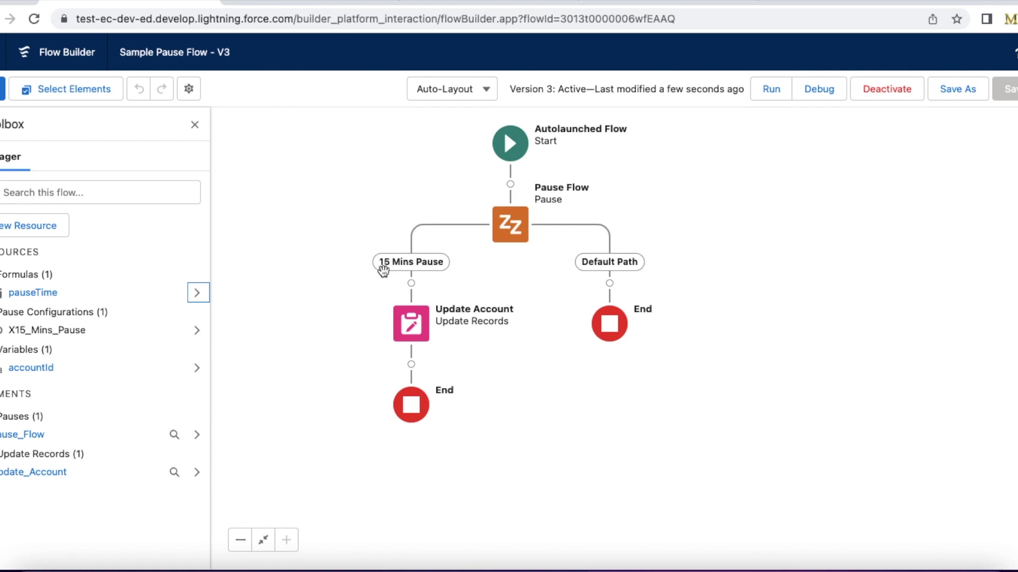
double_click(416, 322)
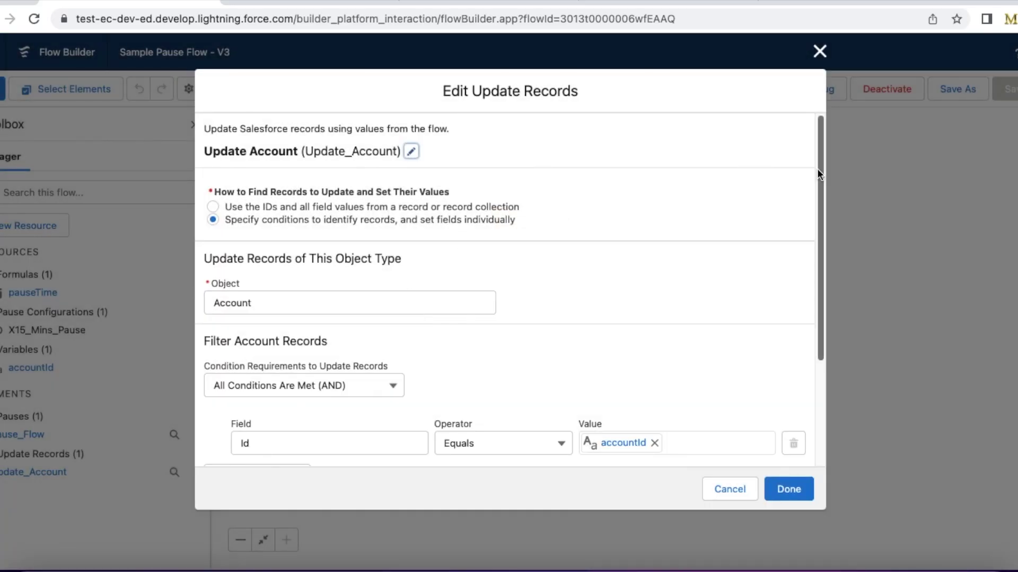
scroll(815, 202, down, 1)
scroll(815, 214, down, 3)
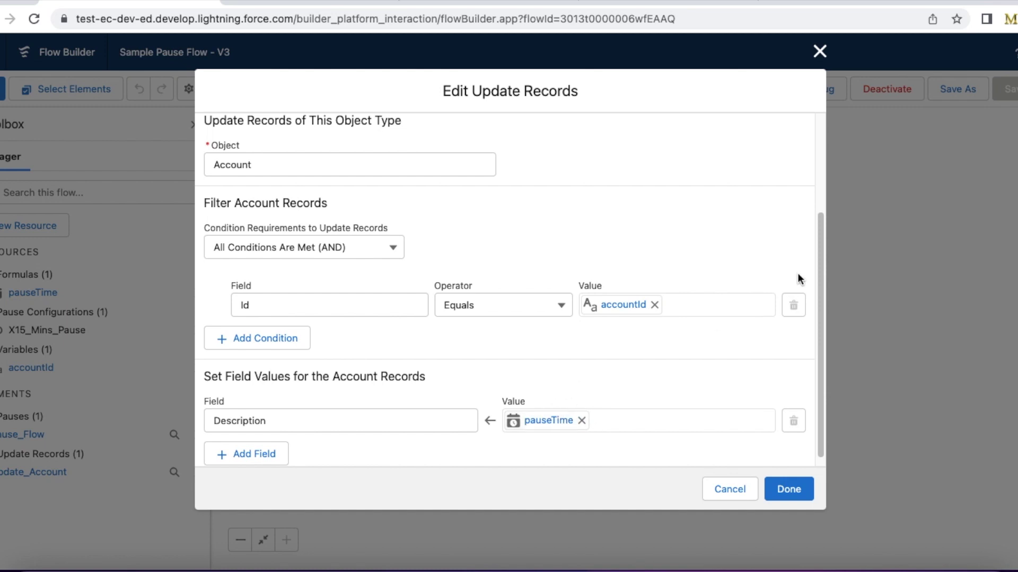
click(743, 489)
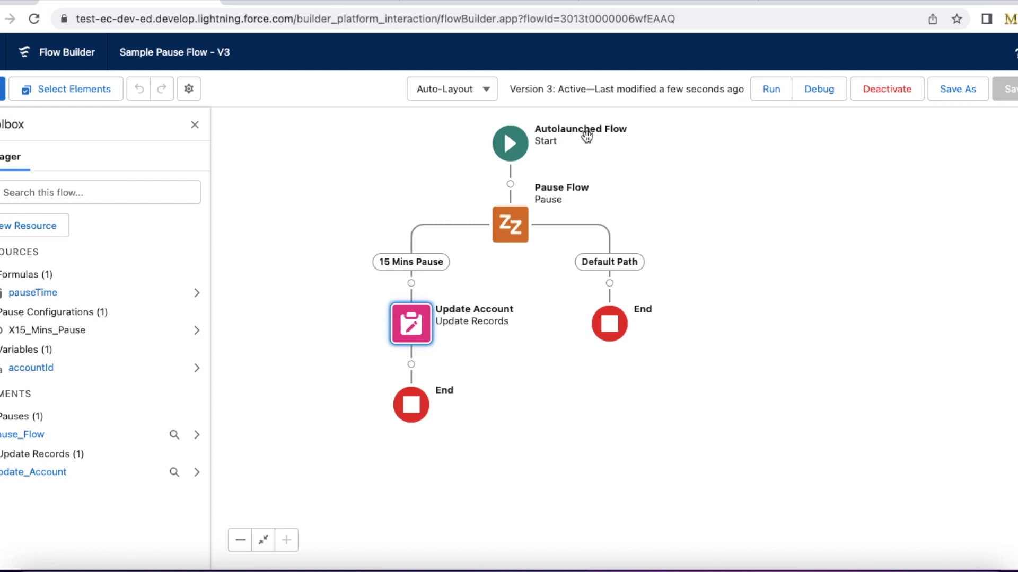
Refresh the paused interviews list to see the Version 3 interview, then go to Object Manager
click(459, 5)
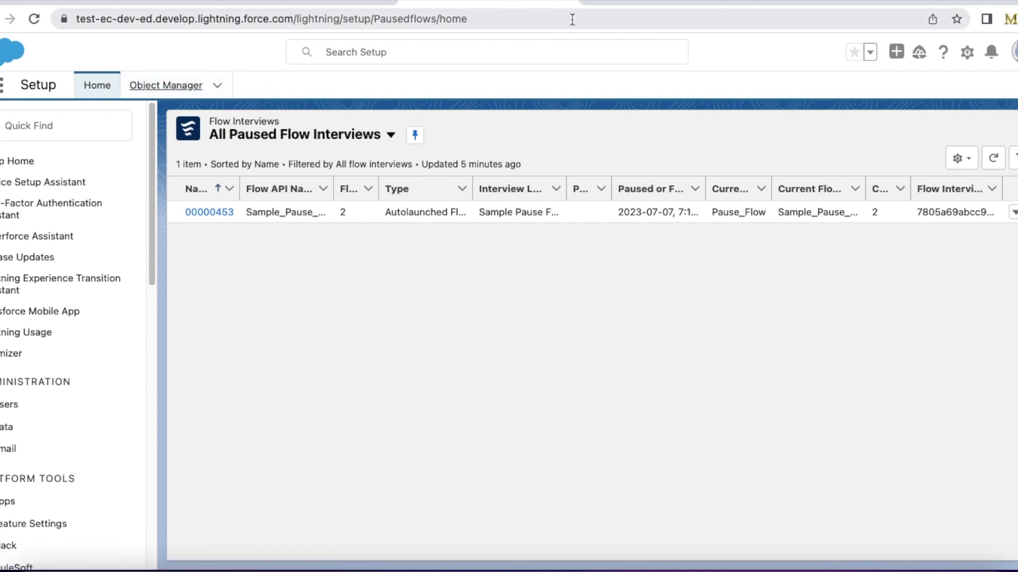
click(992, 168)
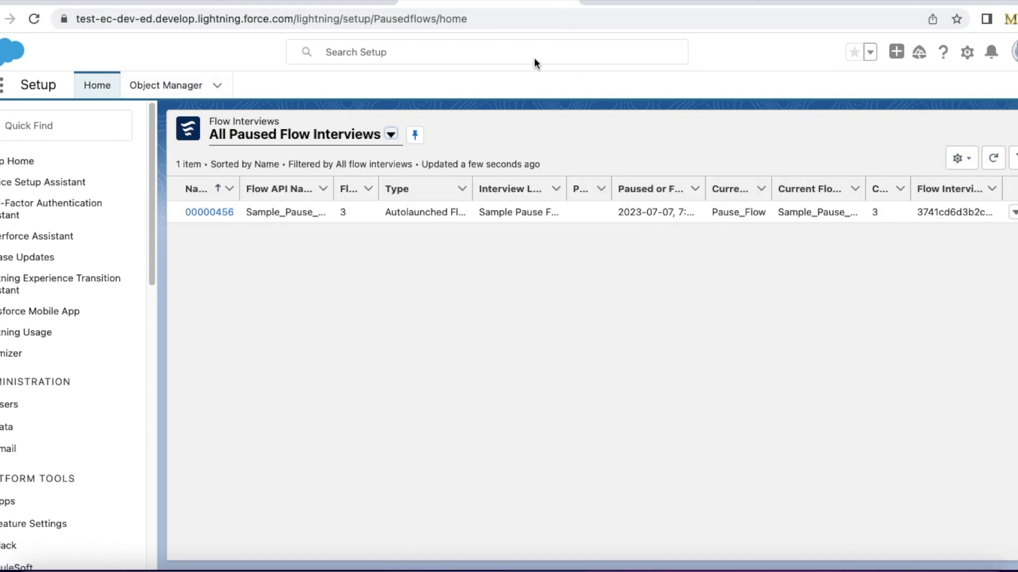
click(166, 85)
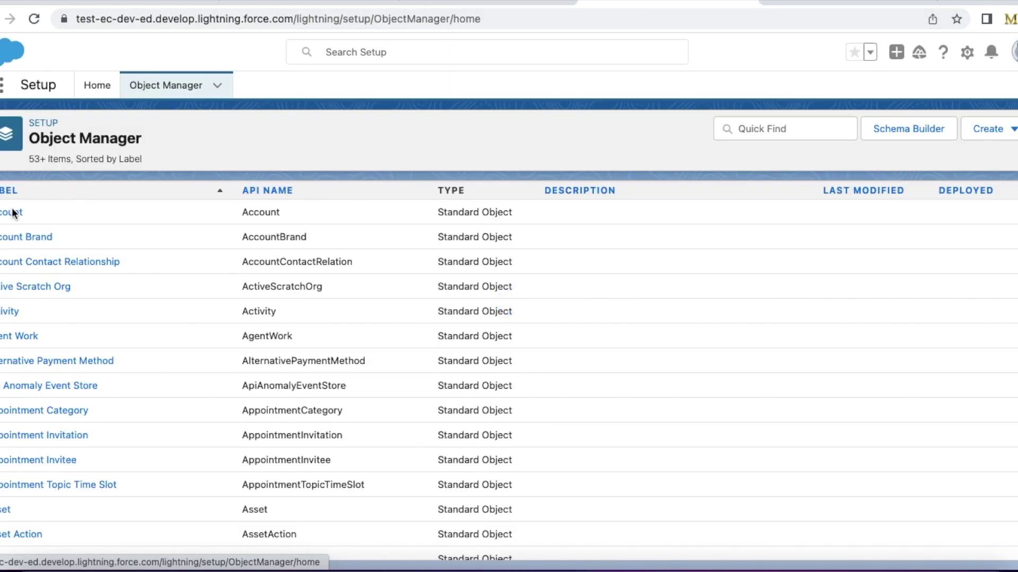
Open the AccountTrigger code from the Account object's Triggers list
click(13, 214)
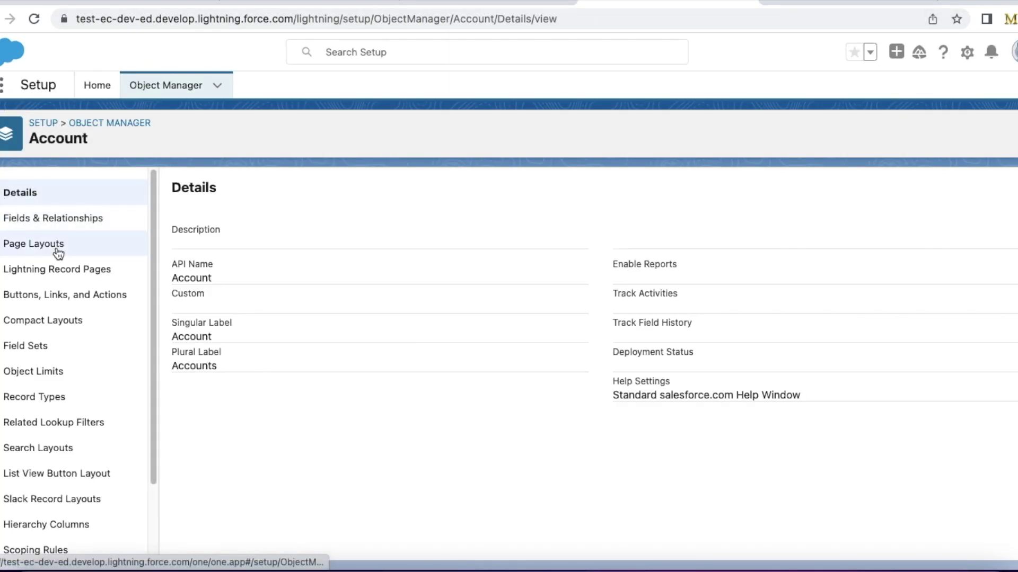
drag(154, 326, 141, 393)
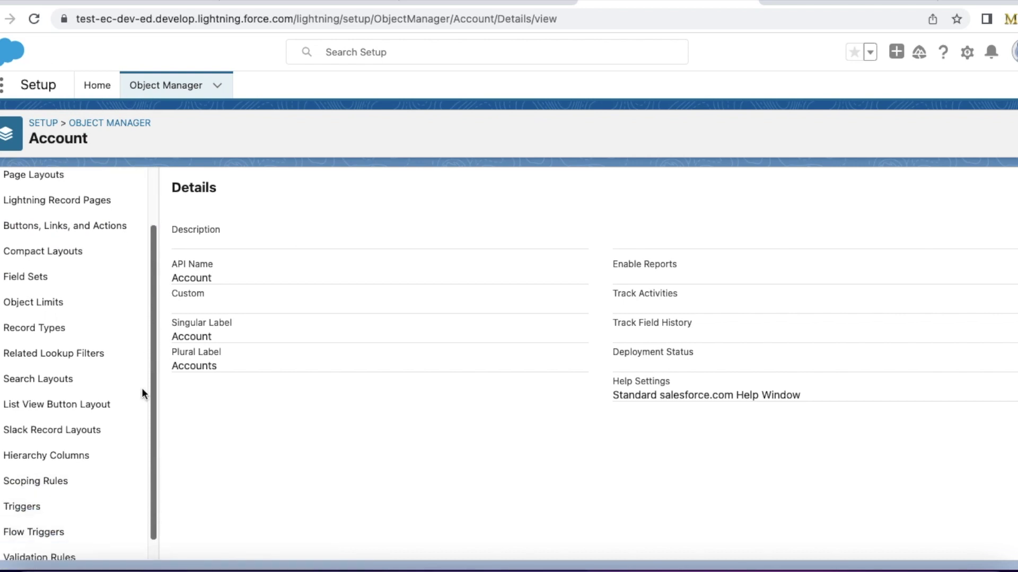
scroll(141, 394, down, 1)
click(60, 486)
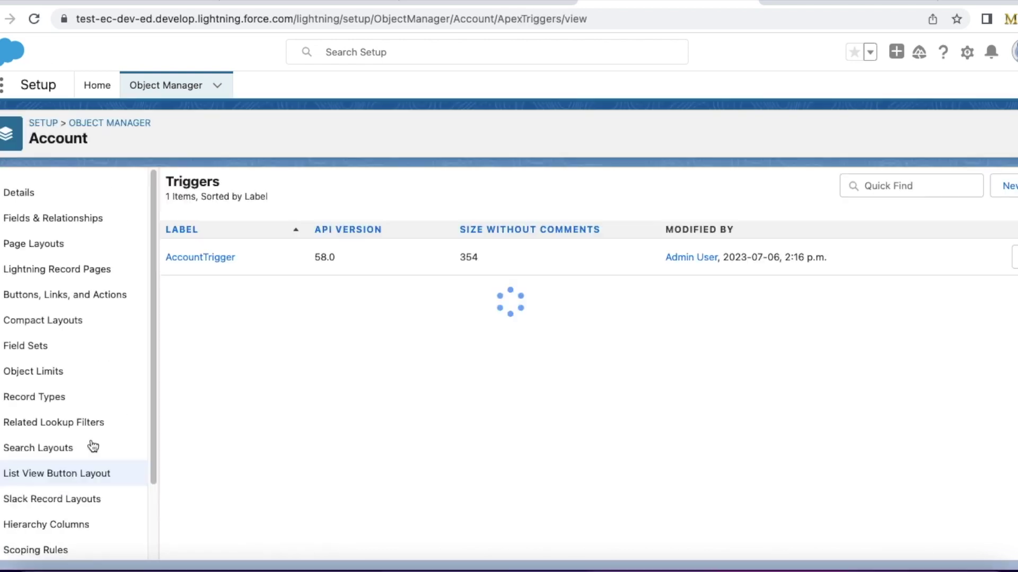
click(205, 257)
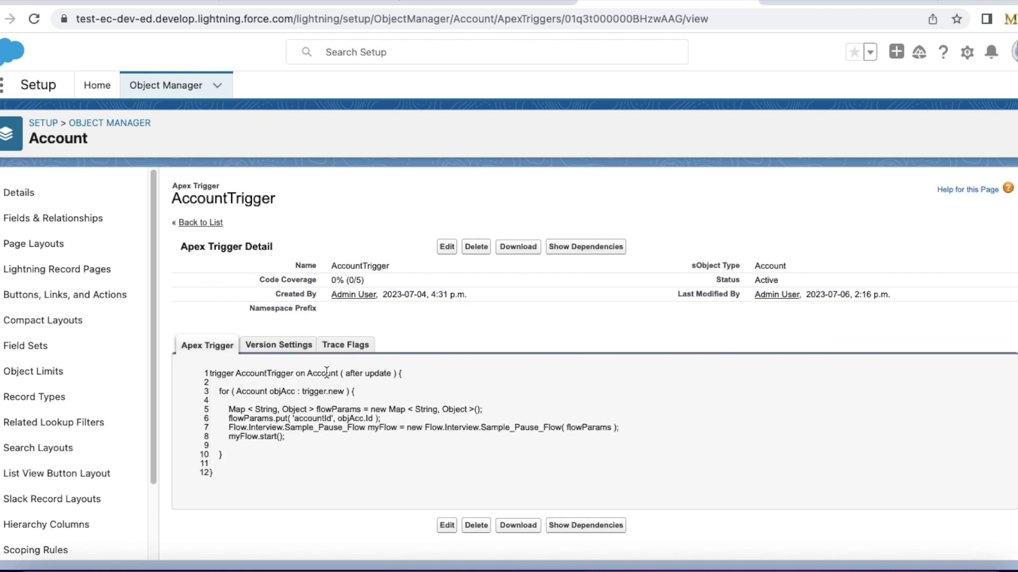
Highlight the after update event, the account Id passed, and the Sample_Pause_Flow interview start
drag(307, 373, 404, 377)
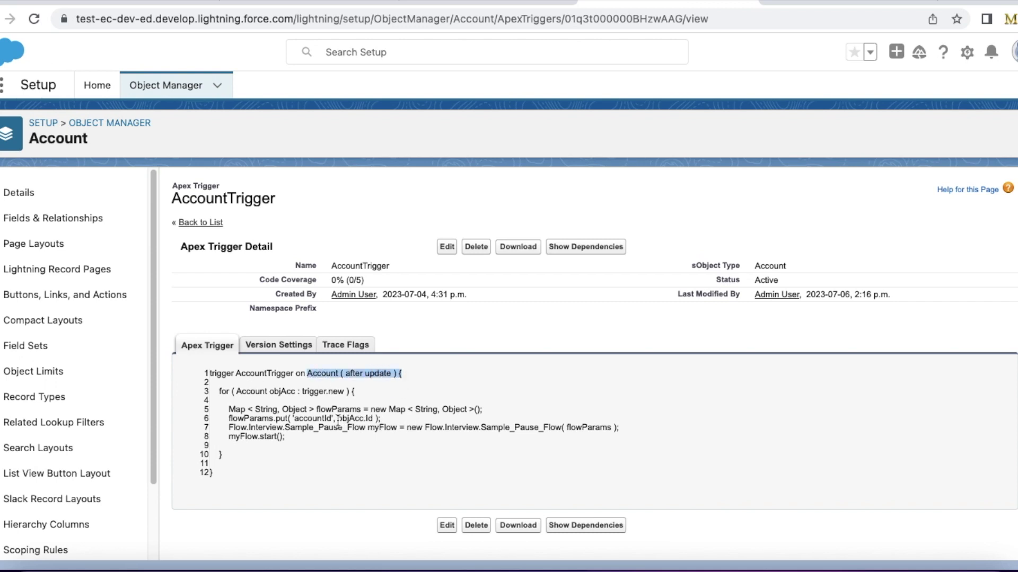
drag(337, 420, 377, 420)
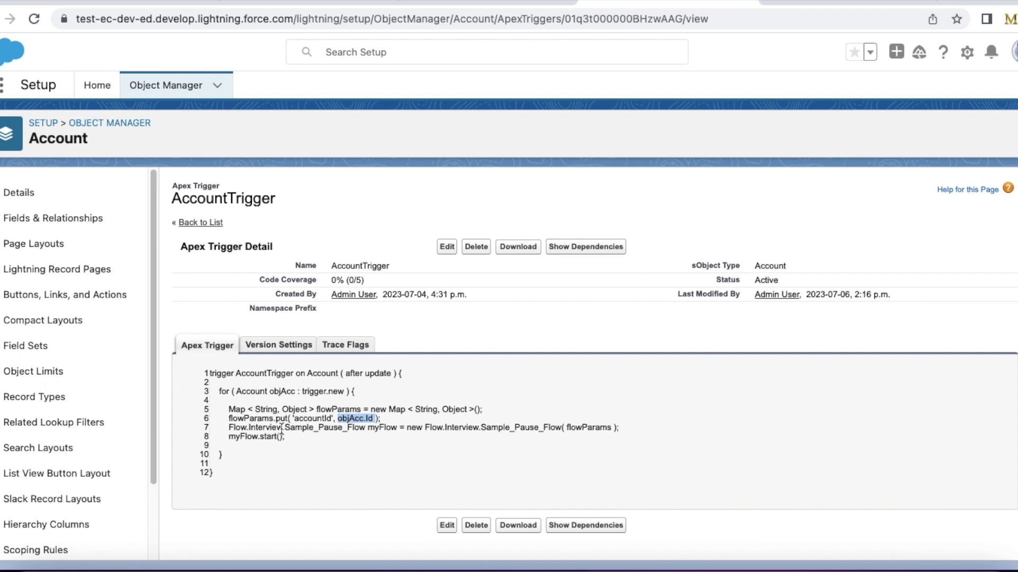
drag(285, 427, 366, 428)
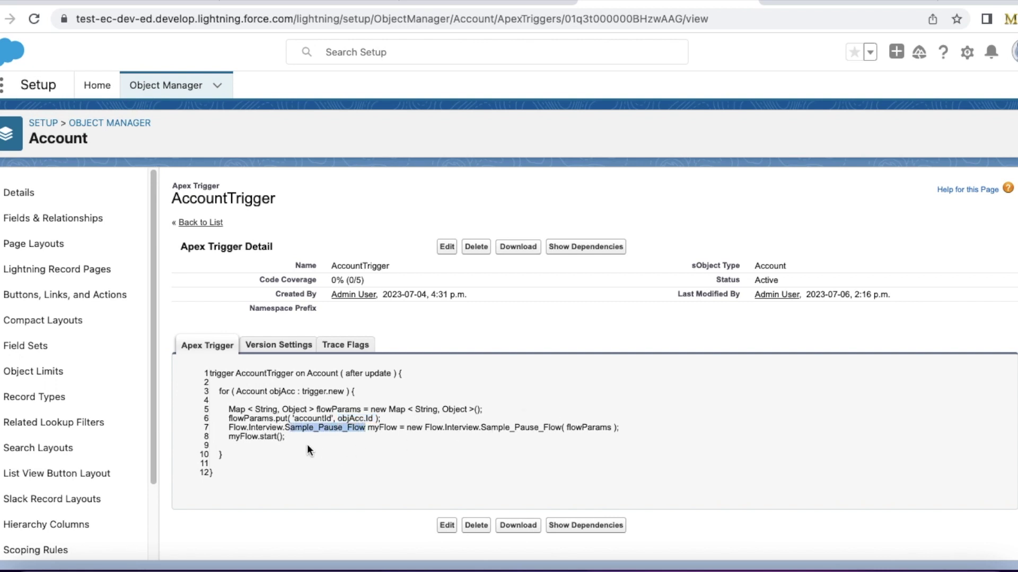
drag(235, 437, 284, 438)
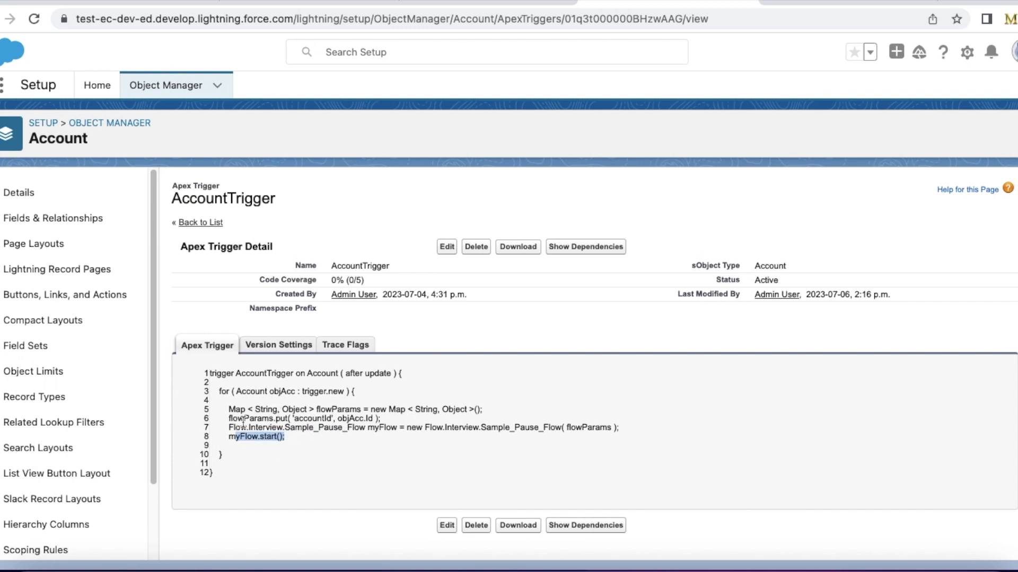
click(172, 6)
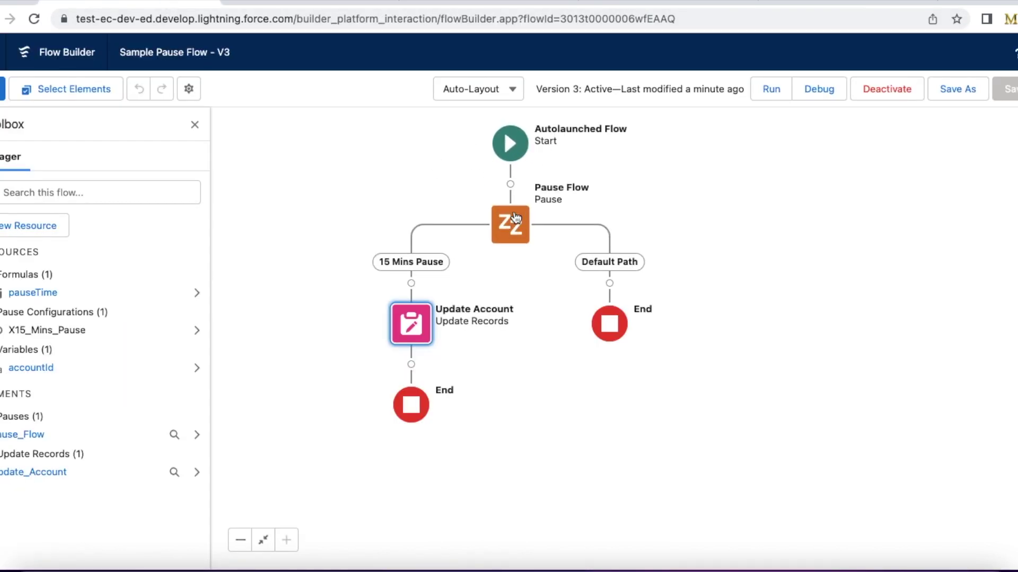
click(319, 8)
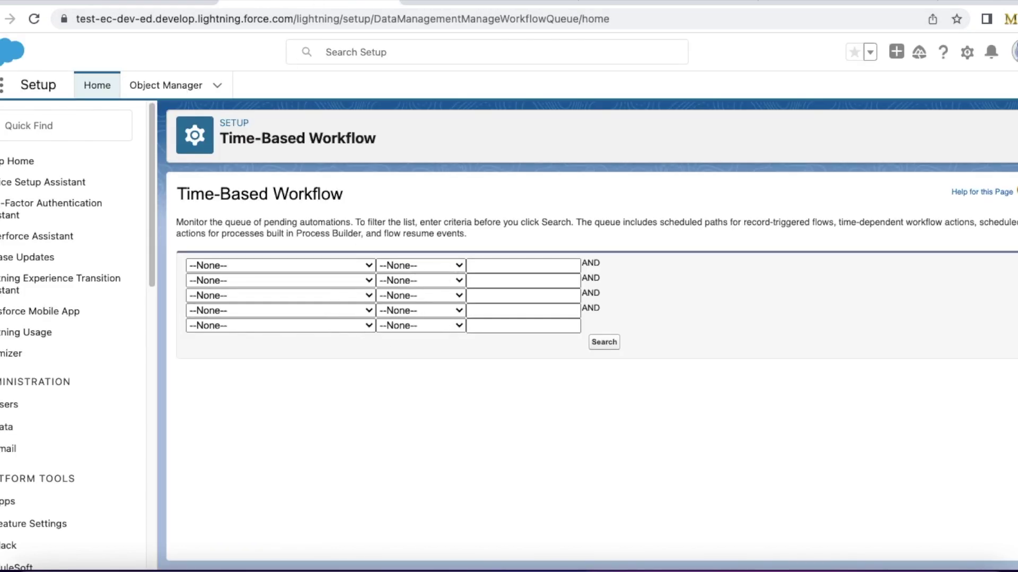
Filter the queue by name starting with 'Sampl', search, and mark the Sample_Pause_Flow entry for deletion
click(449, 5)
click(320, 7)
click(268, 258)
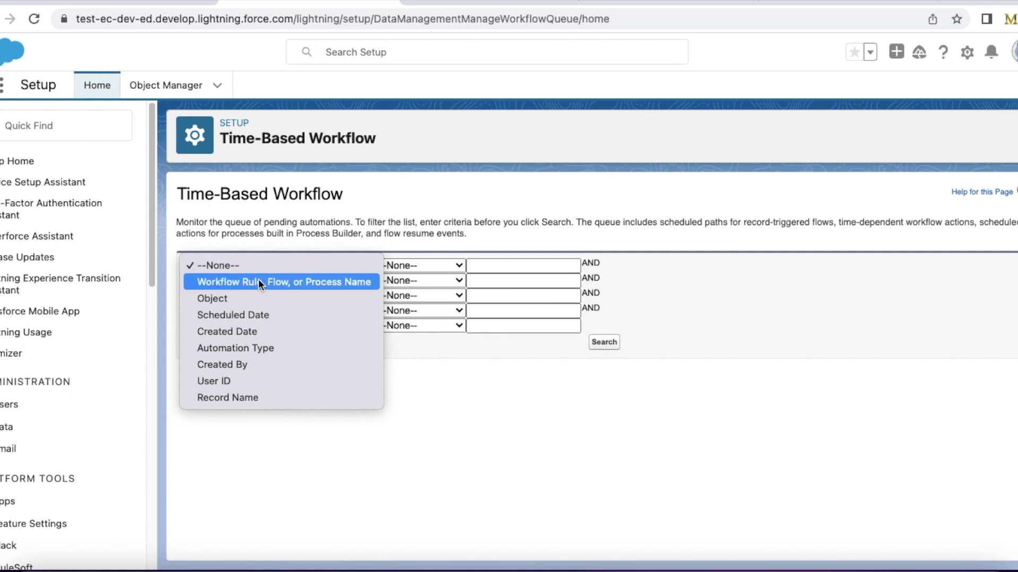
click(258, 280)
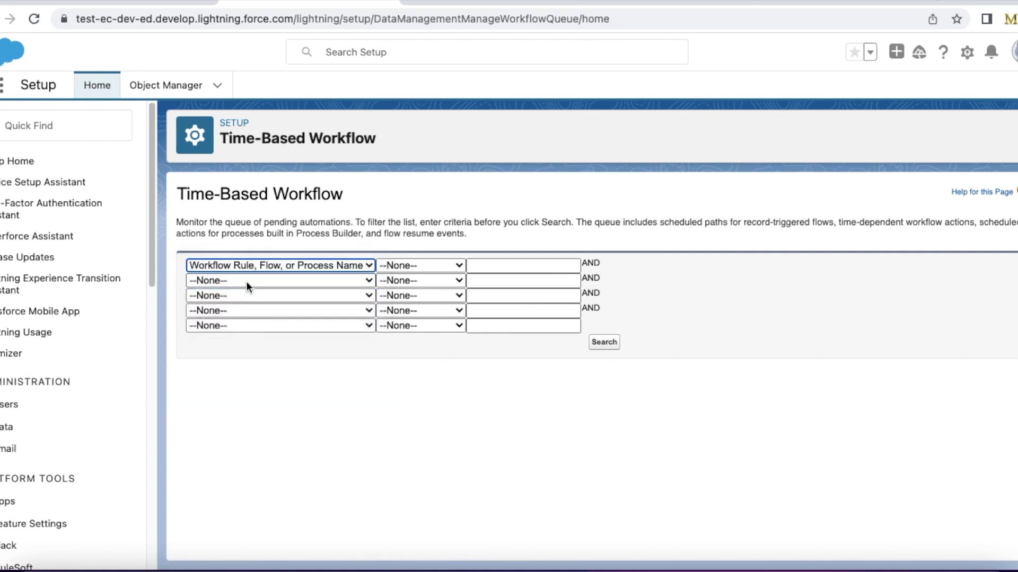
click(396, 266)
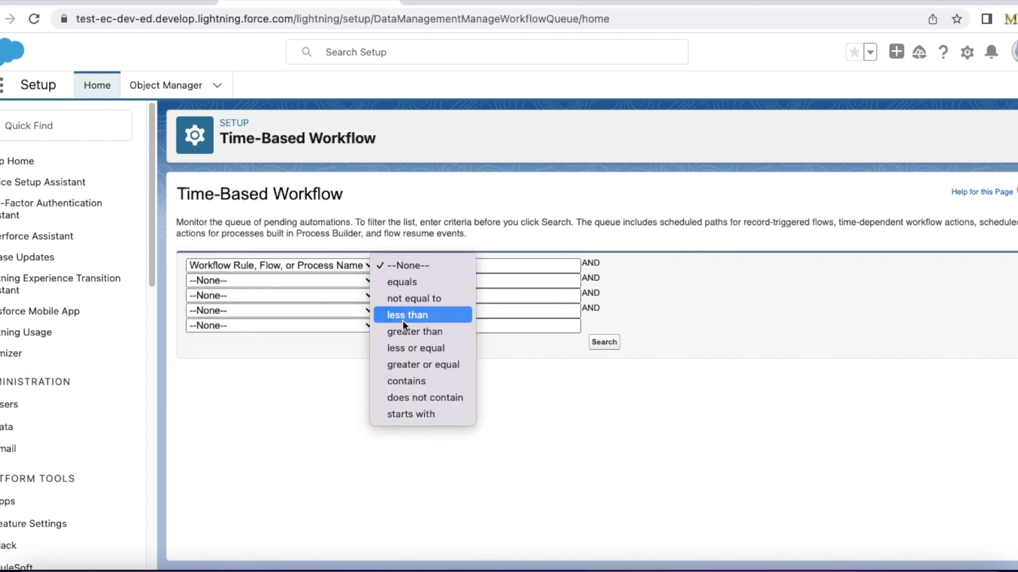
click(412, 414)
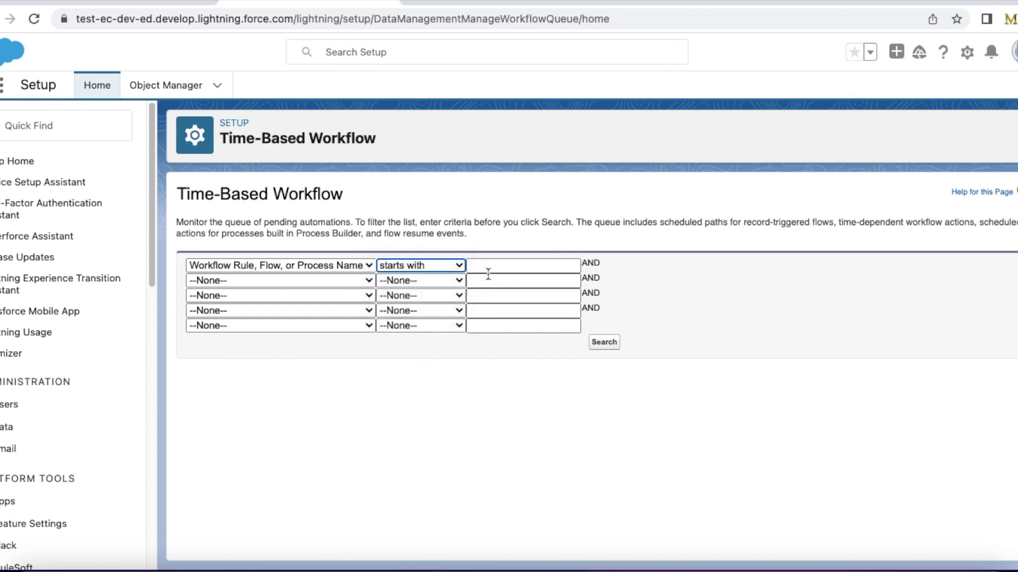
click(489, 269)
text(Sample)
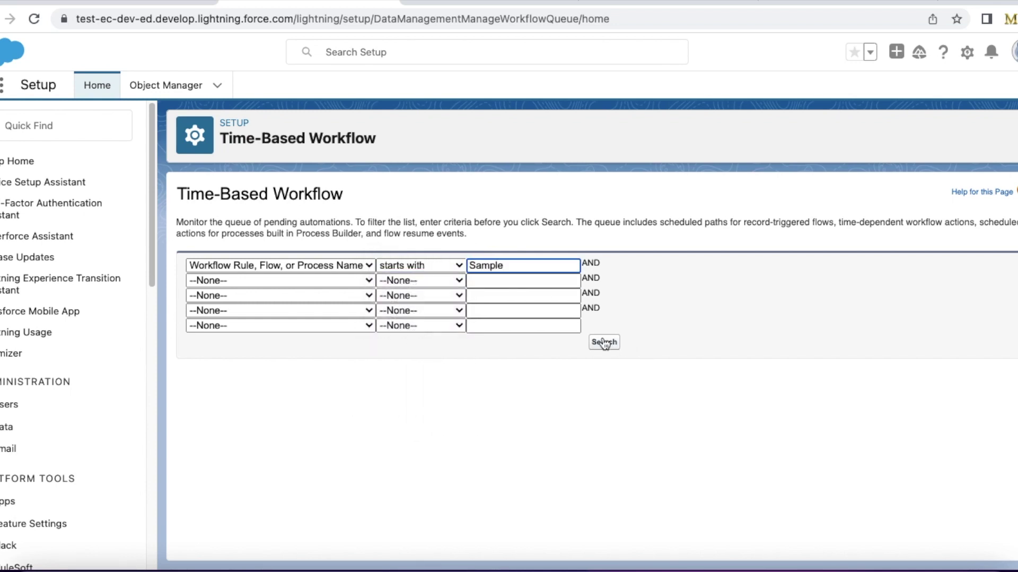
click(603, 341)
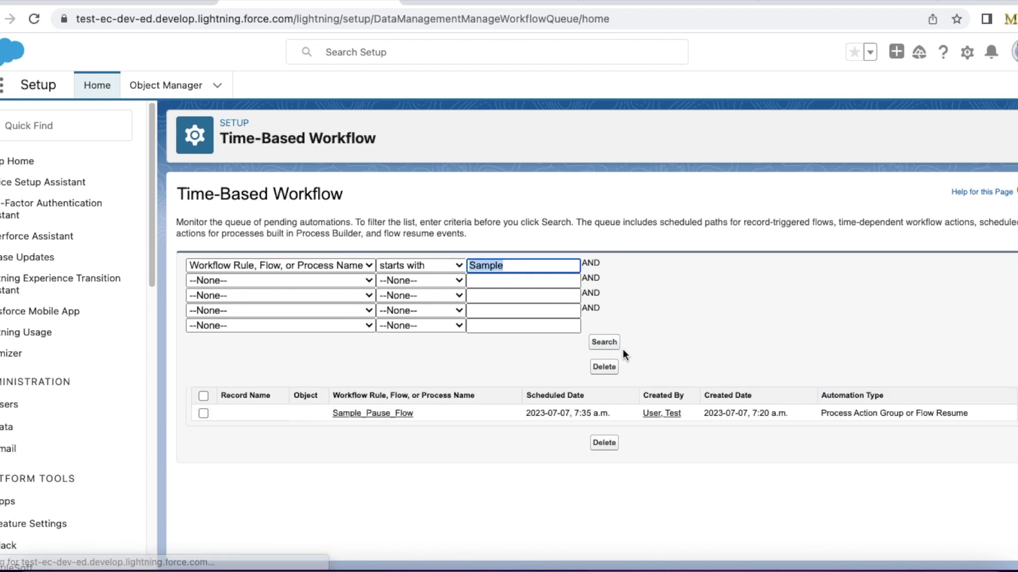
click(203, 413)
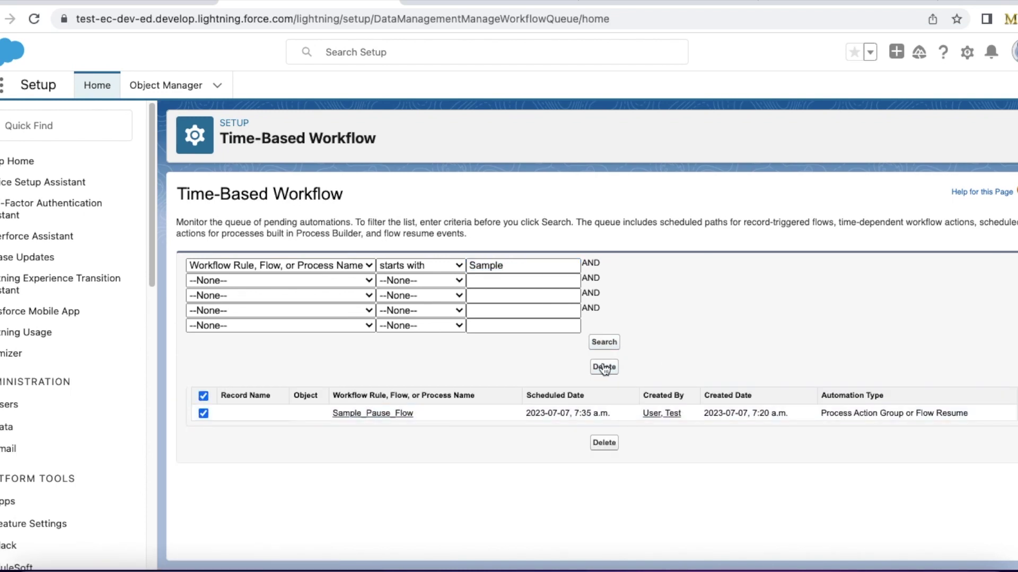
Delete the pending Sample_Pause_Flow resume and reload the paused interviews list, showing 0 items
click(603, 367)
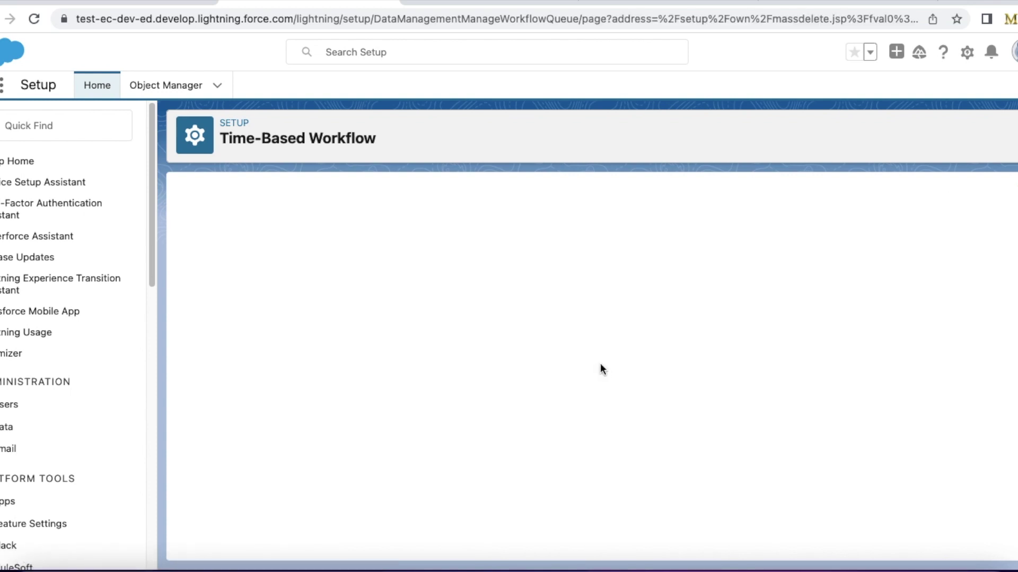
click(508, 5)
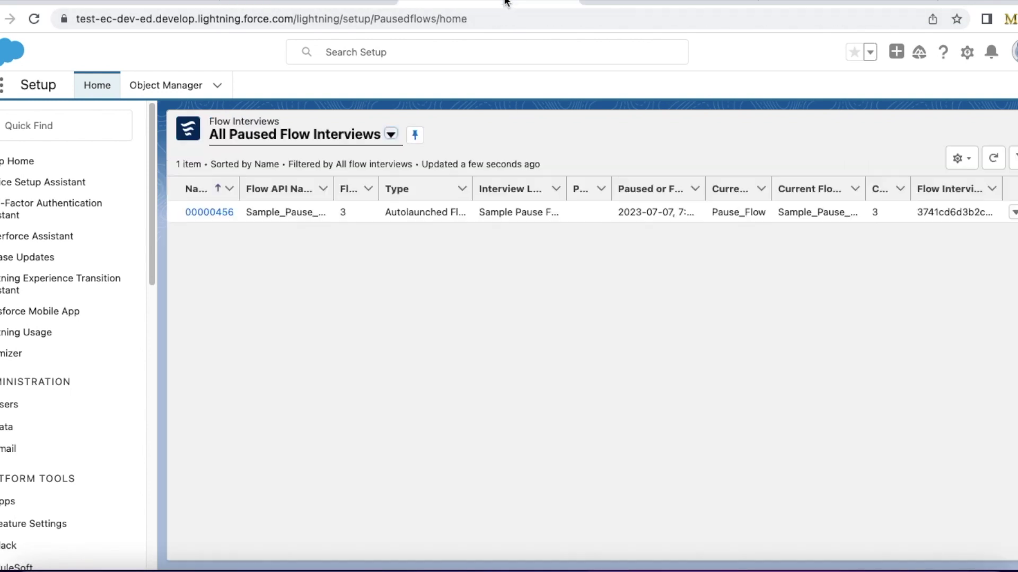
click(506, 16)
key(Return)
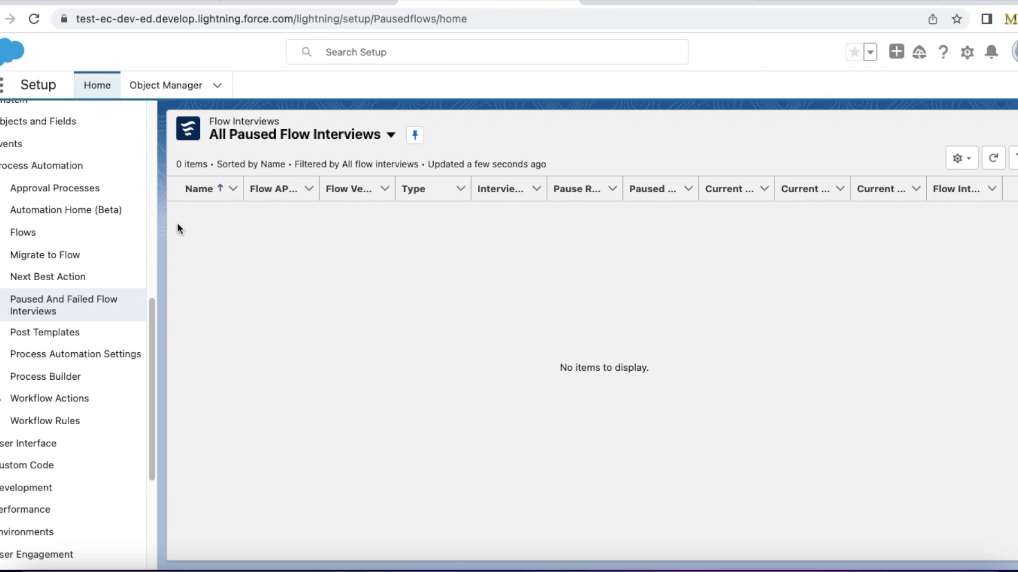
Highlight the Time-Based Workflow heading and return to the paused interviews page
click(303, 2)
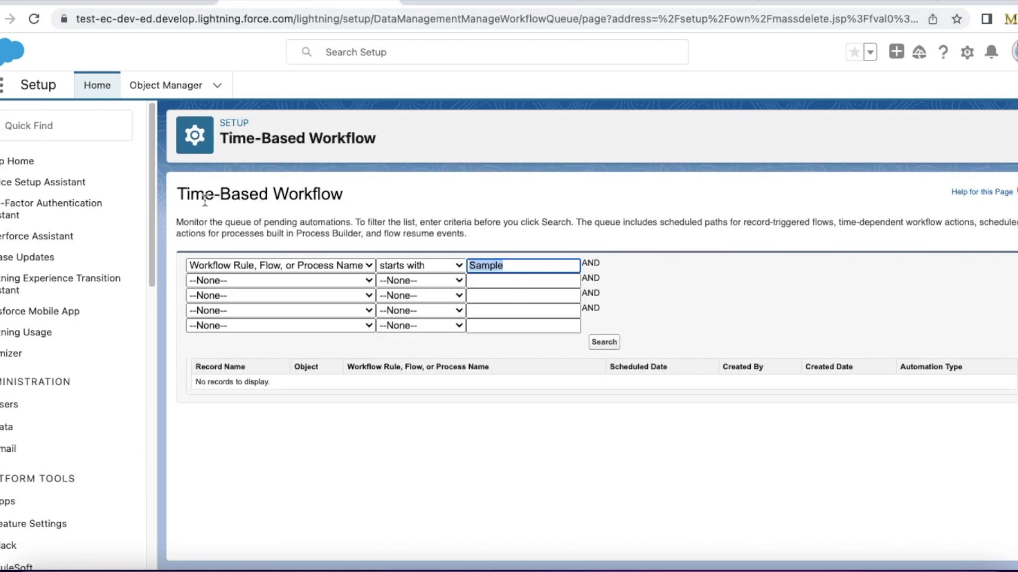
drag(178, 194, 344, 194)
key(ctrl+Tab)
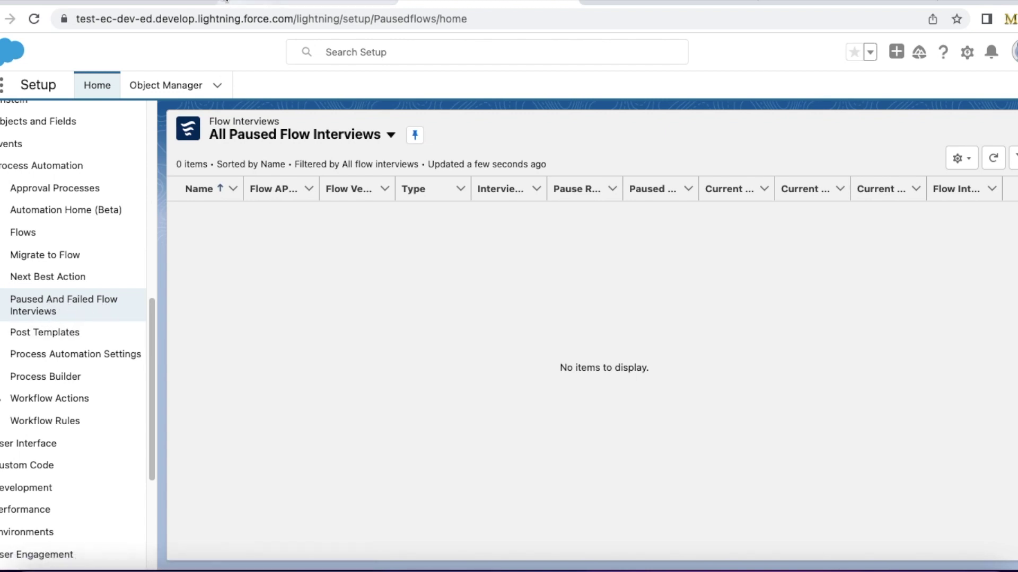
Open the Sample 1 account and highlight objAcc.Id being passed to the flow in AccountTrigger
click(678, 3)
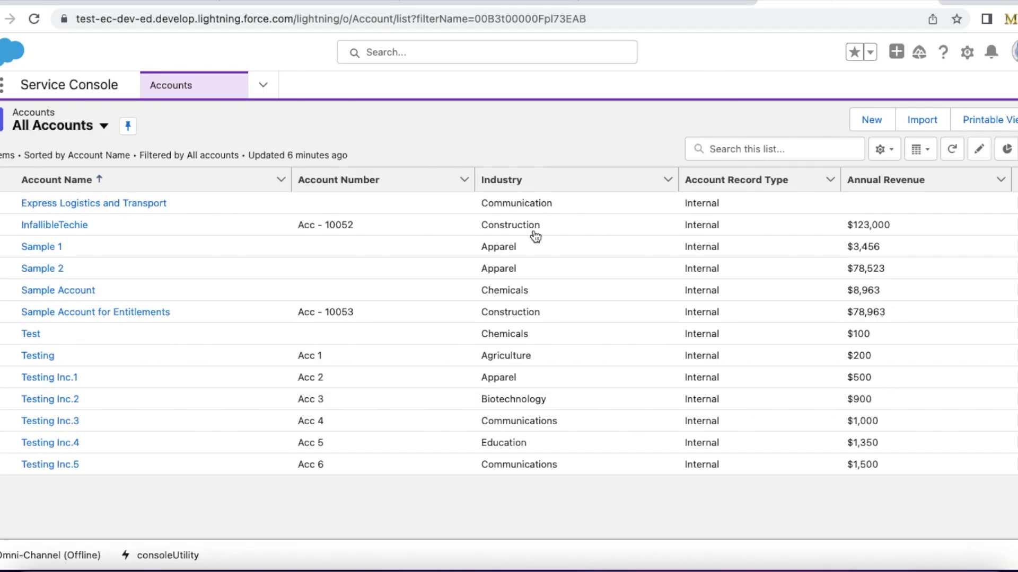
click(53, 248)
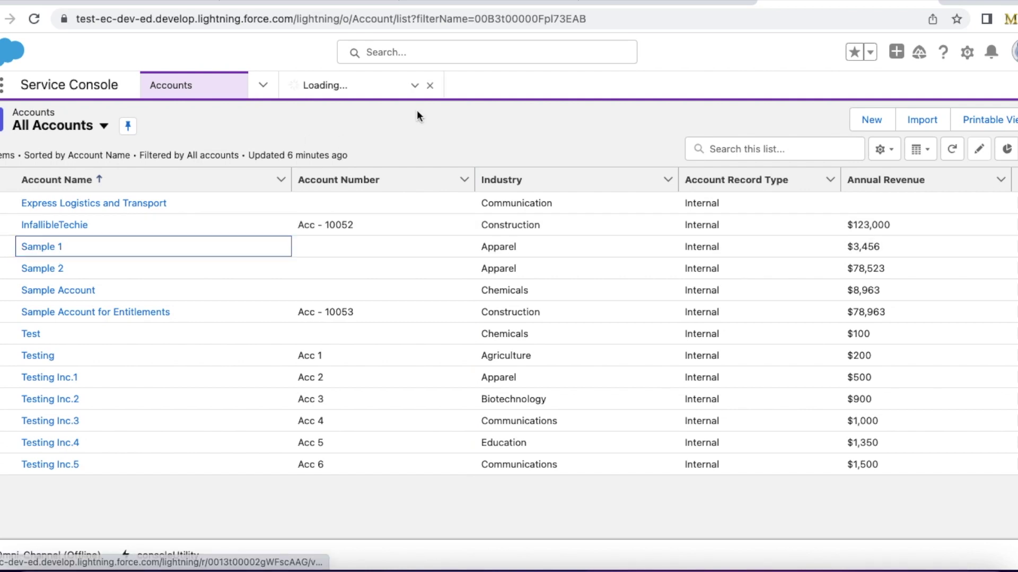
click(666, 3)
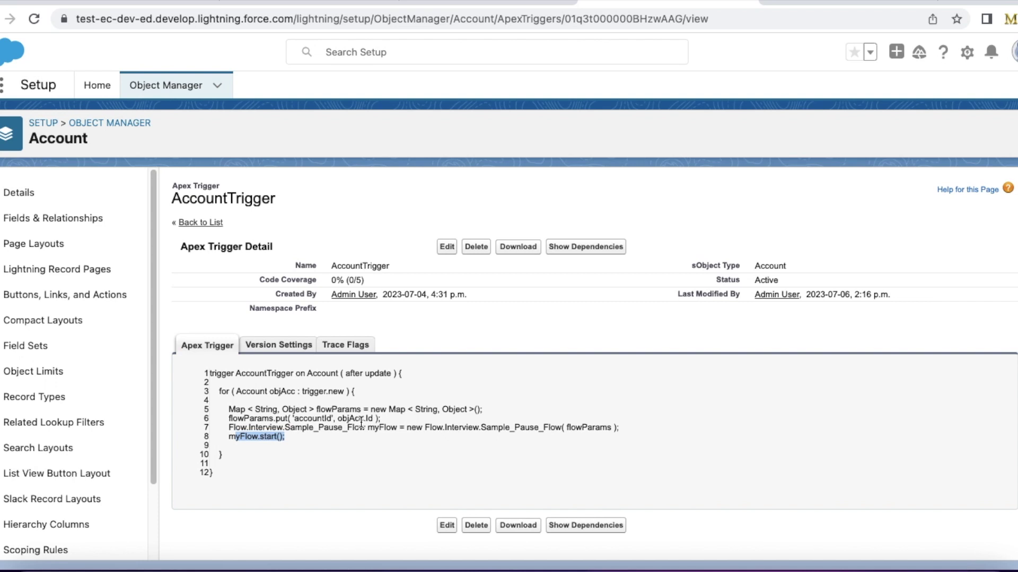
drag(337, 419, 374, 418)
click(137, 5)
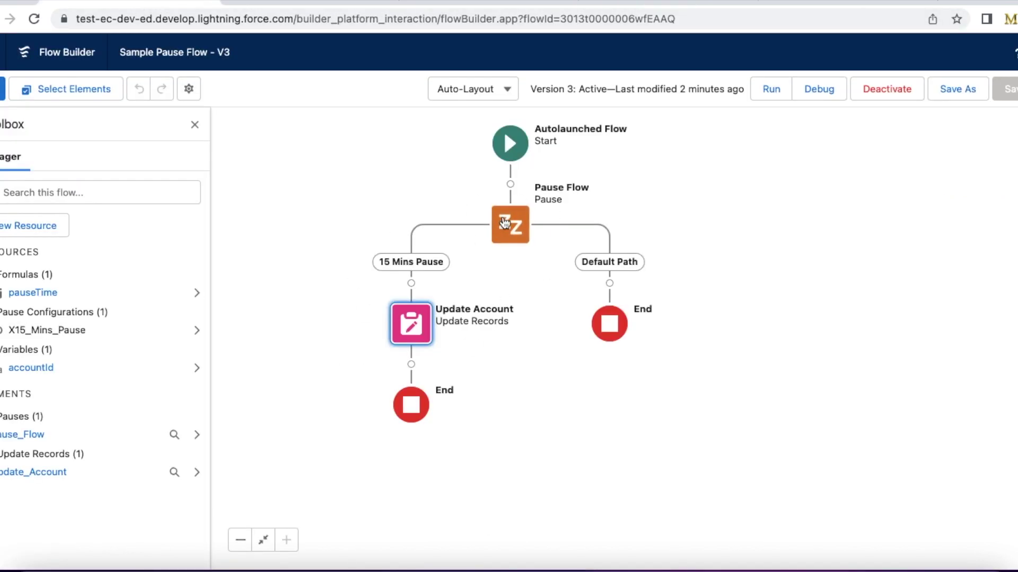
click(801, 3)
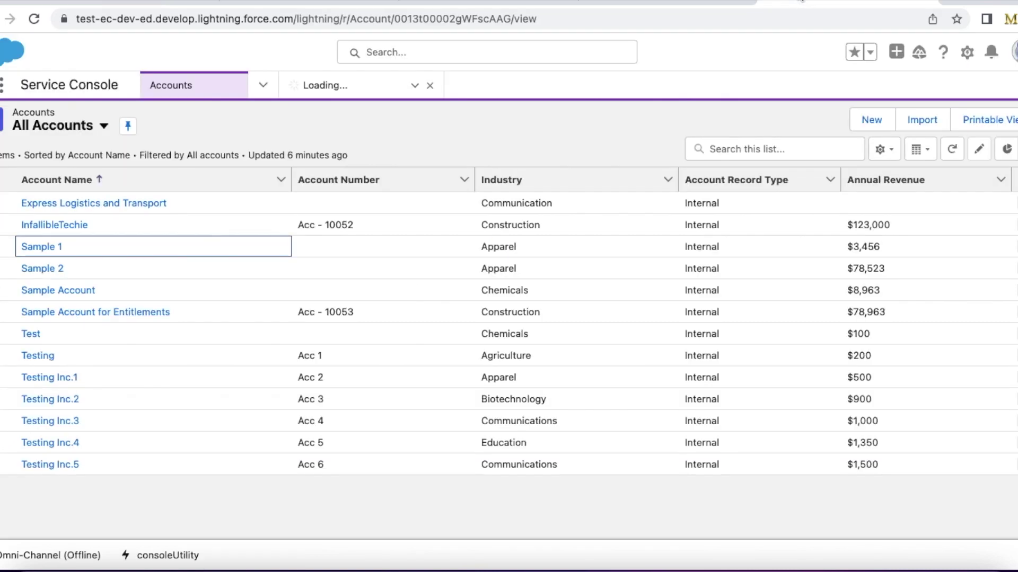
Clear the Sample 1 account's Description and save the record
click(829, 132)
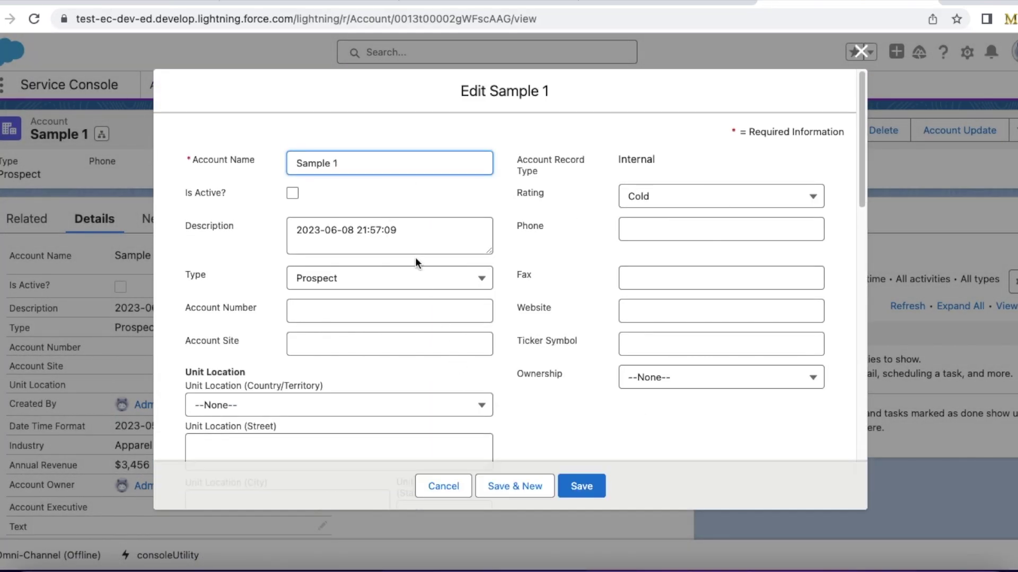
drag(405, 230, 269, 222)
key(BackSpace)
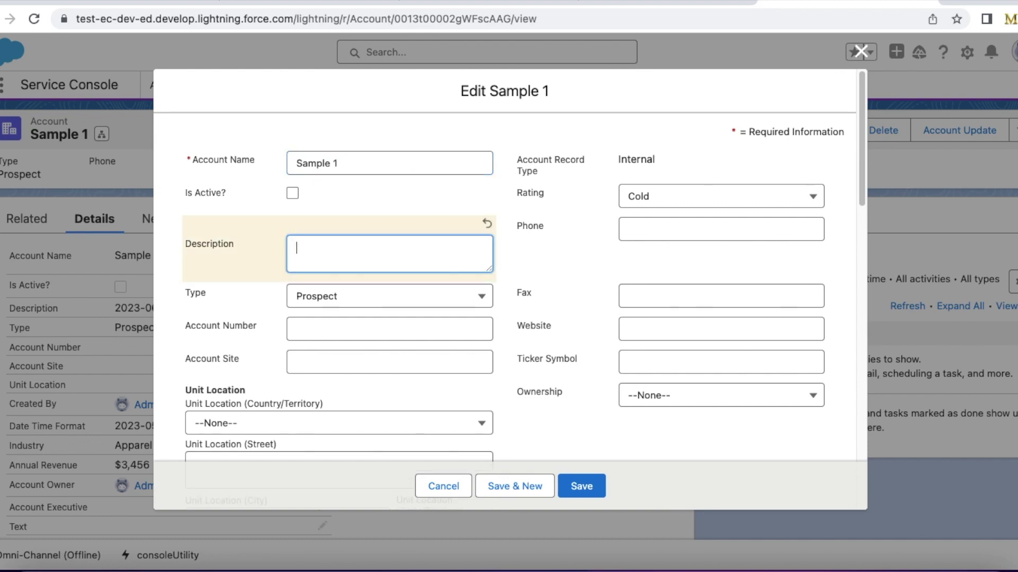
click(581, 487)
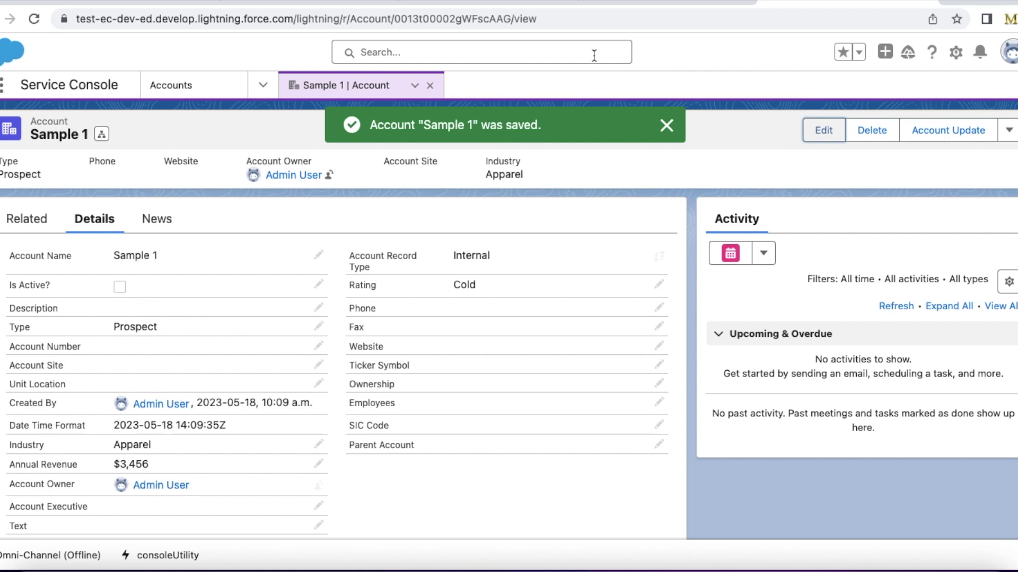
click(347, 4)
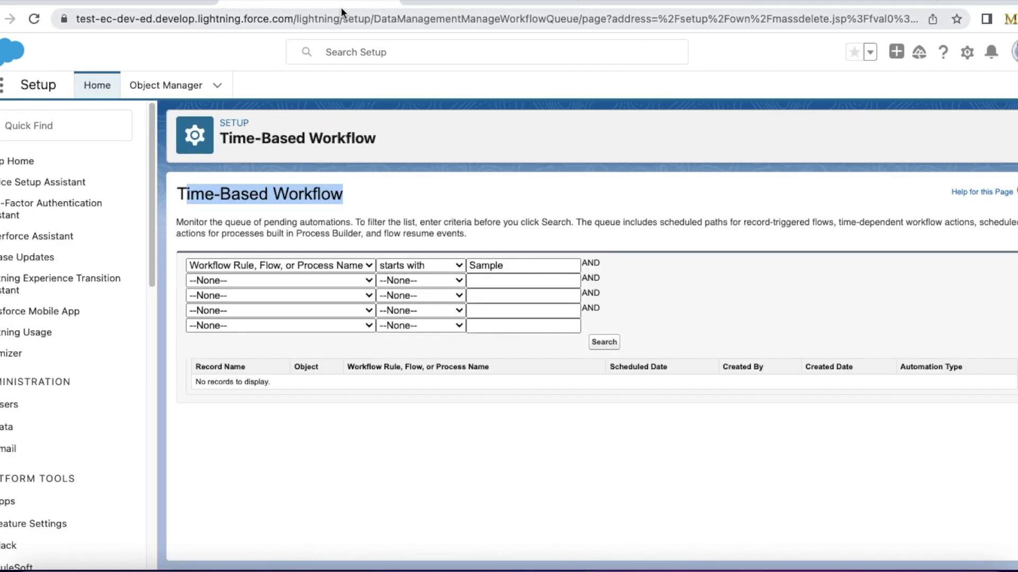
Search the queue and compare the 7:21 a.m. created time with the 7:36 a.m. scheduled resume
click(600, 345)
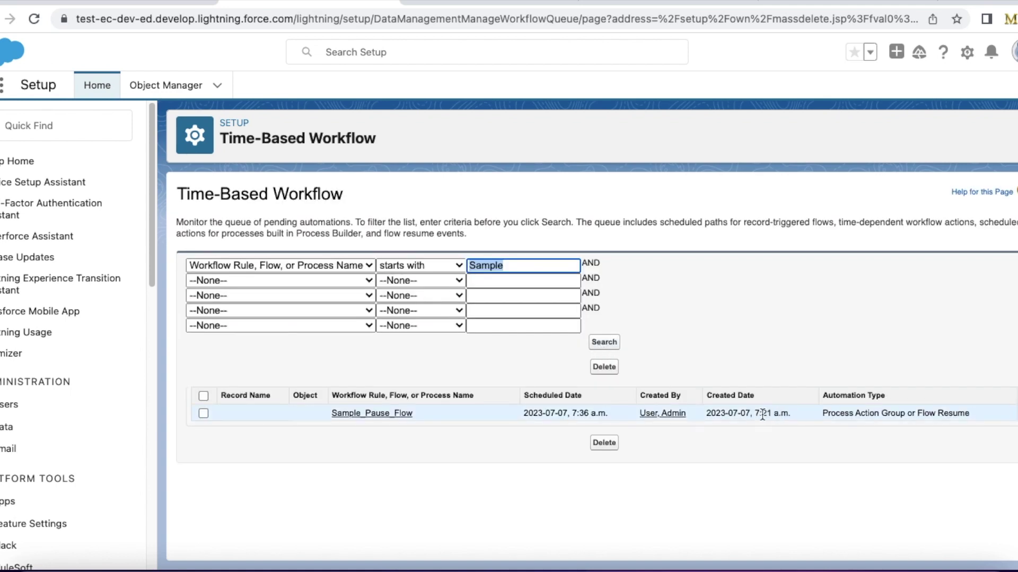
drag(762, 415, 783, 416)
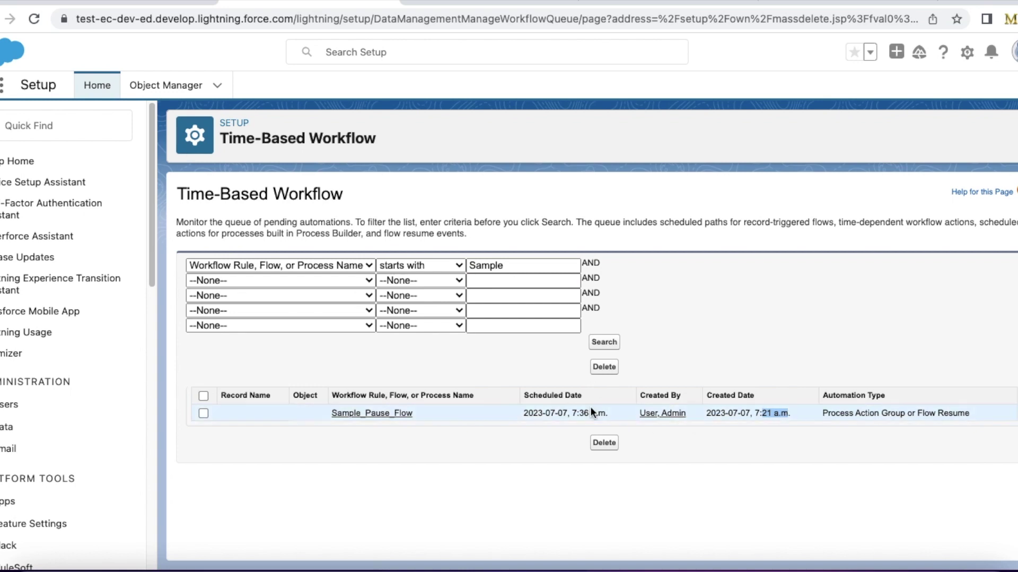
drag(575, 412, 599, 413)
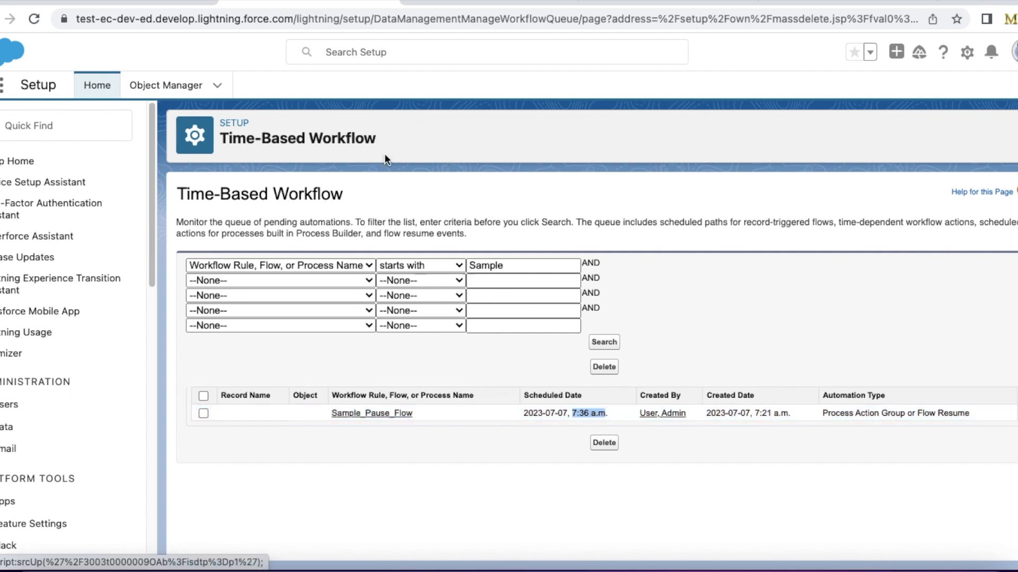
click(126, 5)
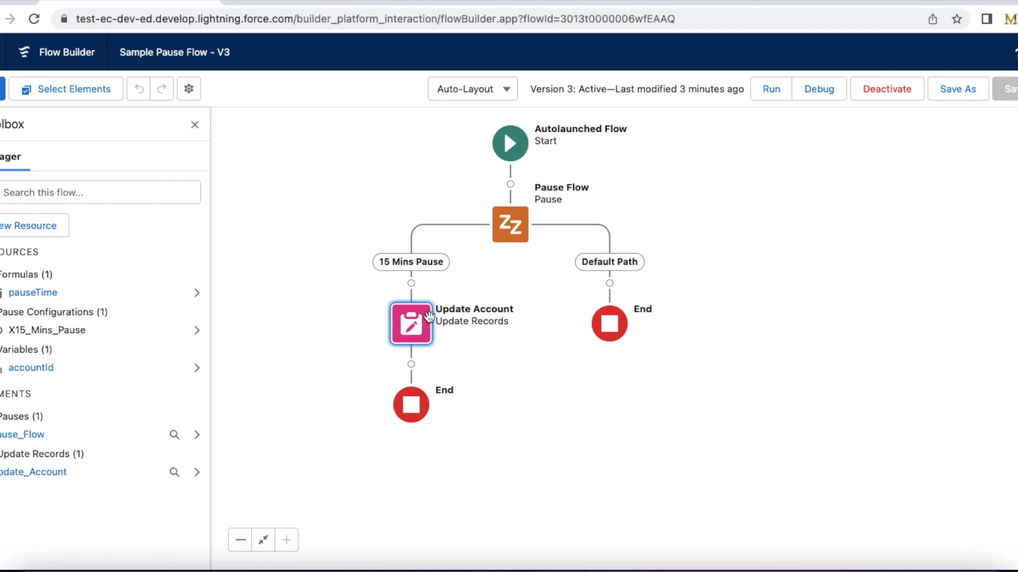
Refresh the paused interviews list to show the Sample_Pause_Flow Version 3 interview at Pause_Flow
click(318, 5)
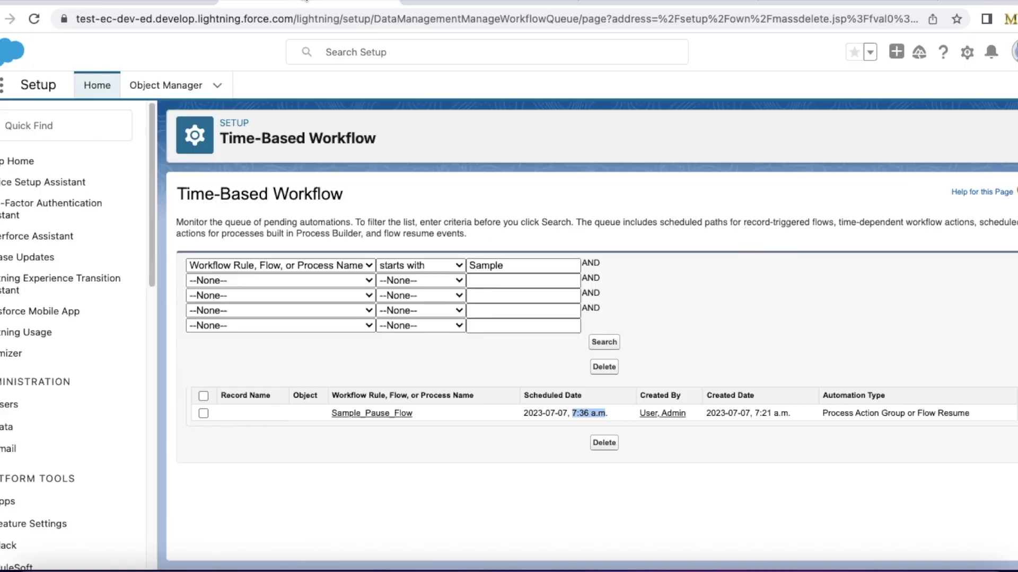
click(490, 4)
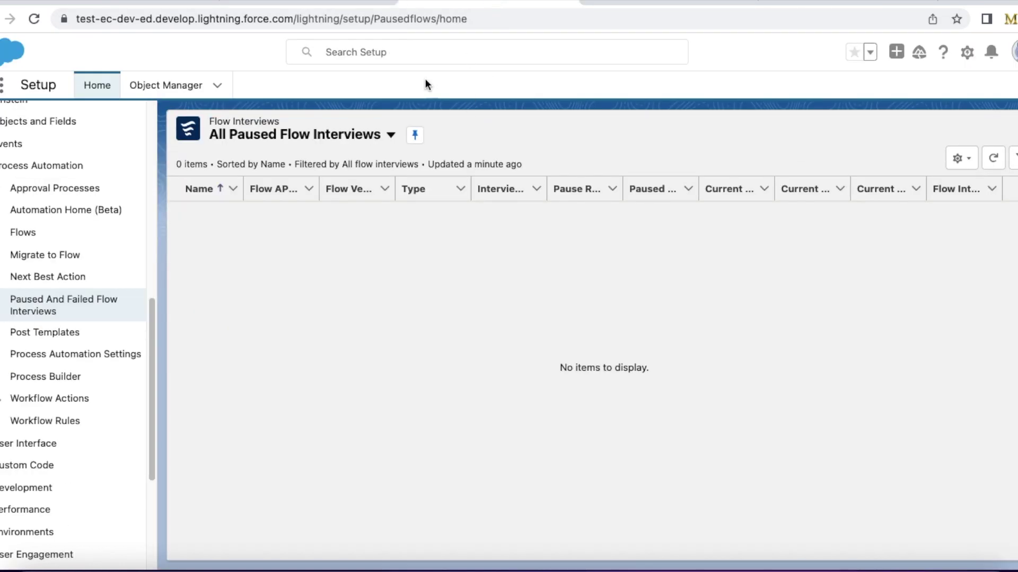
click(992, 158)
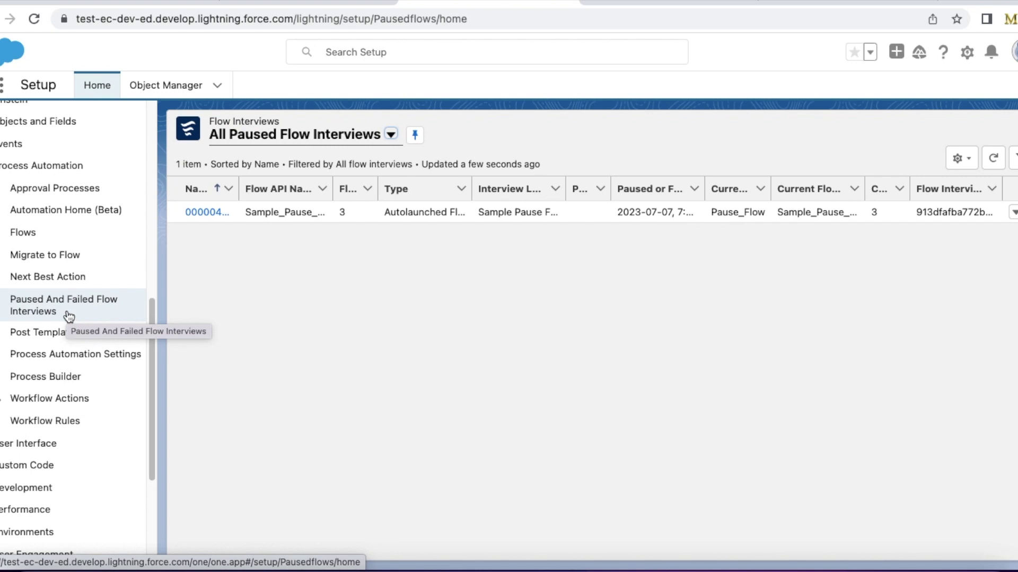
click(316, 2)
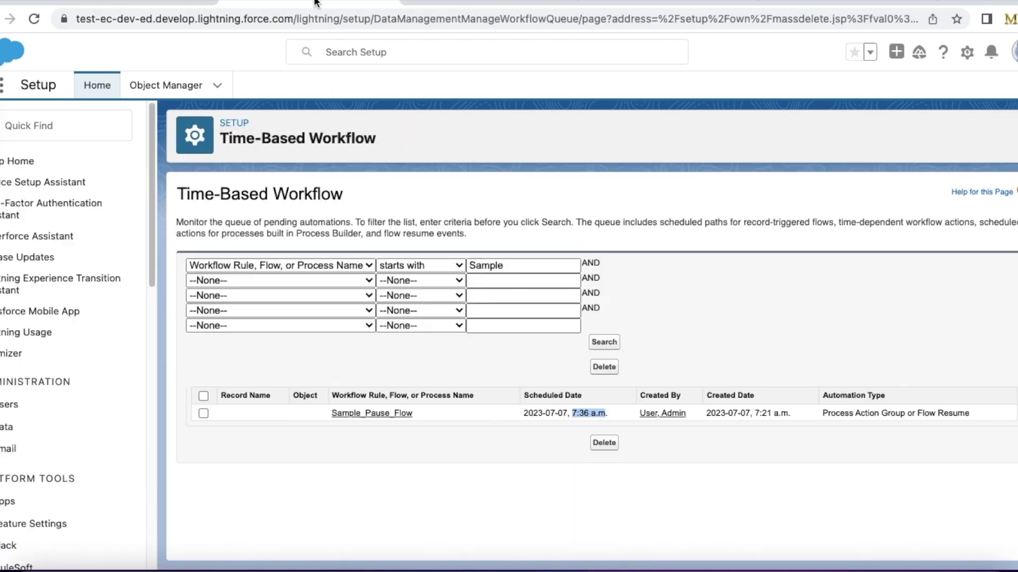
drag(153, 215, 136, 380)
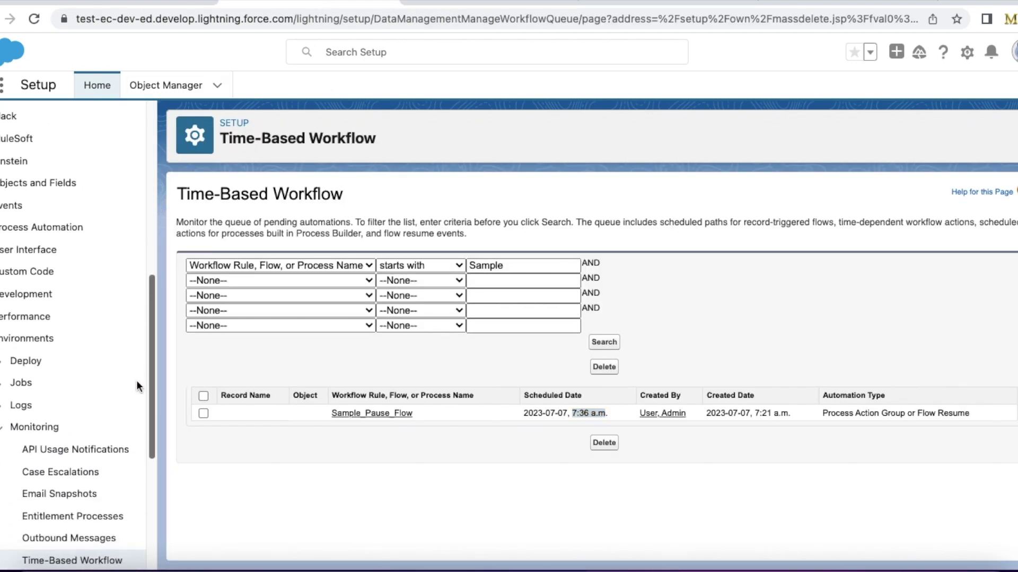
scroll(135, 393, down, 3)
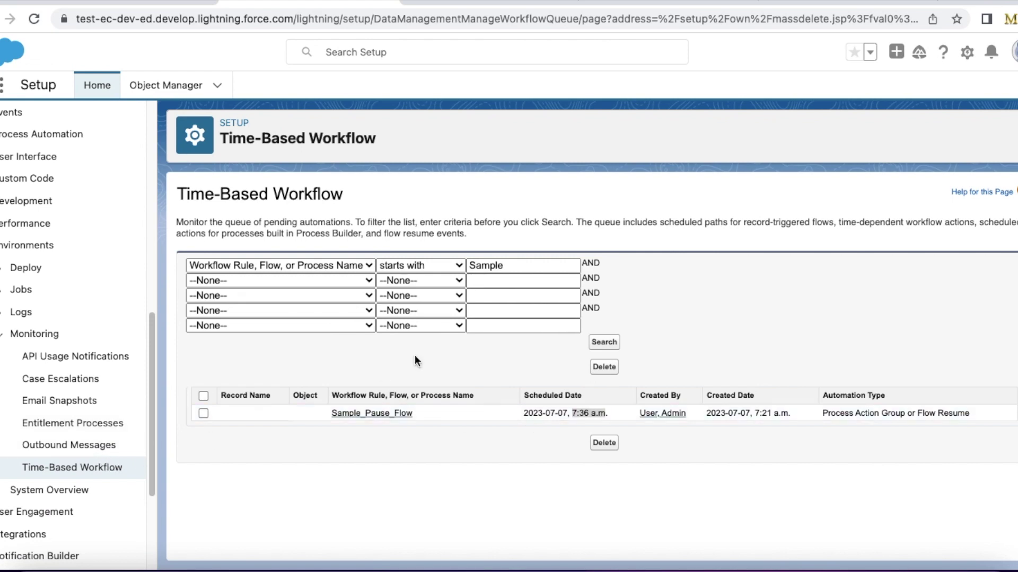
click(479, 2)
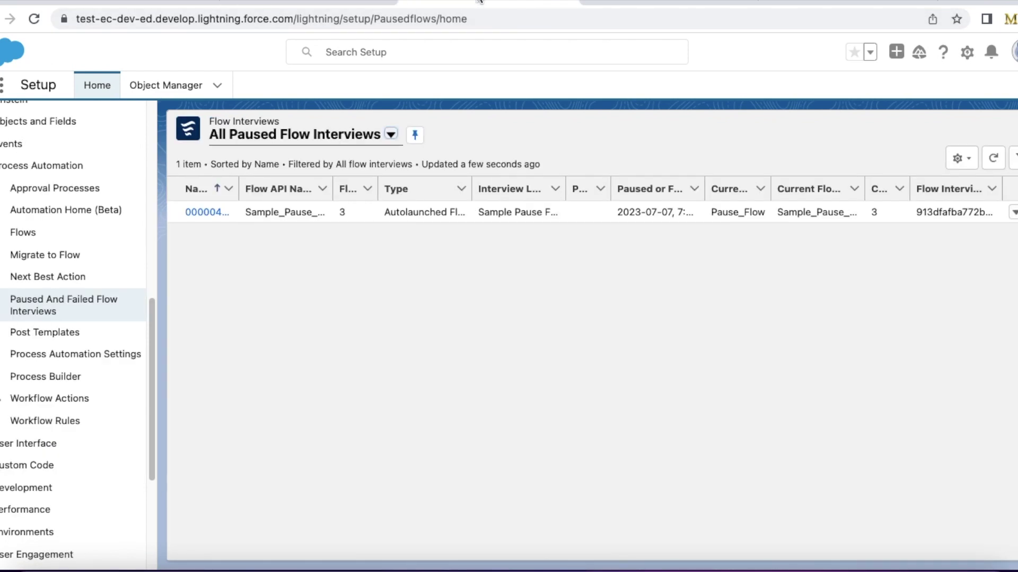